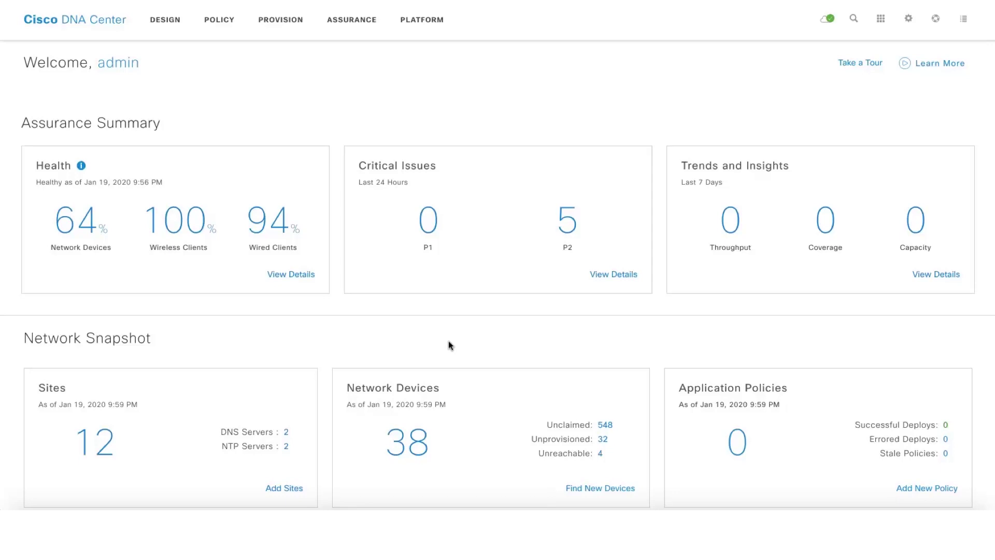
Open the full critical issues list, filter briefly to Palo Alto, then return to Global
click(600, 280)
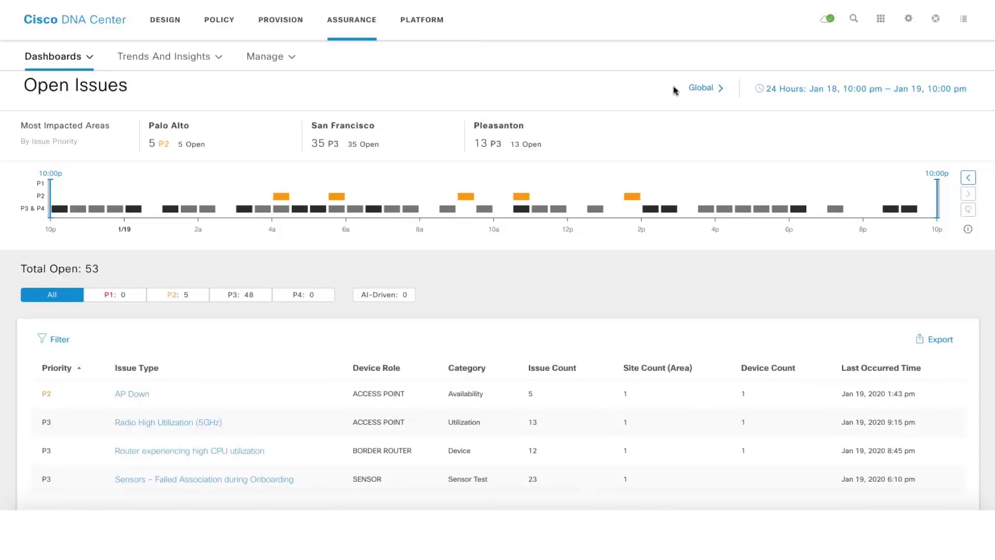
click(700, 88)
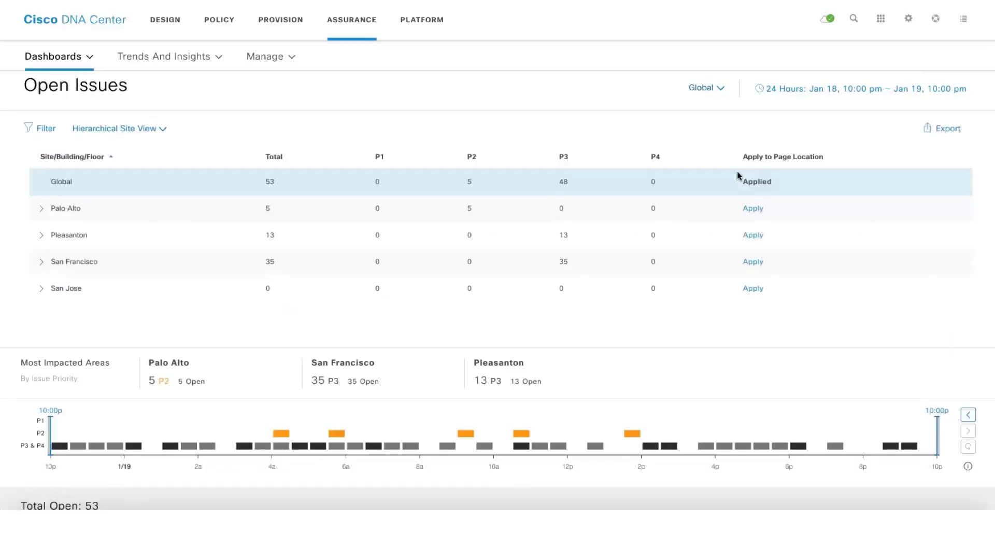
click(752, 208)
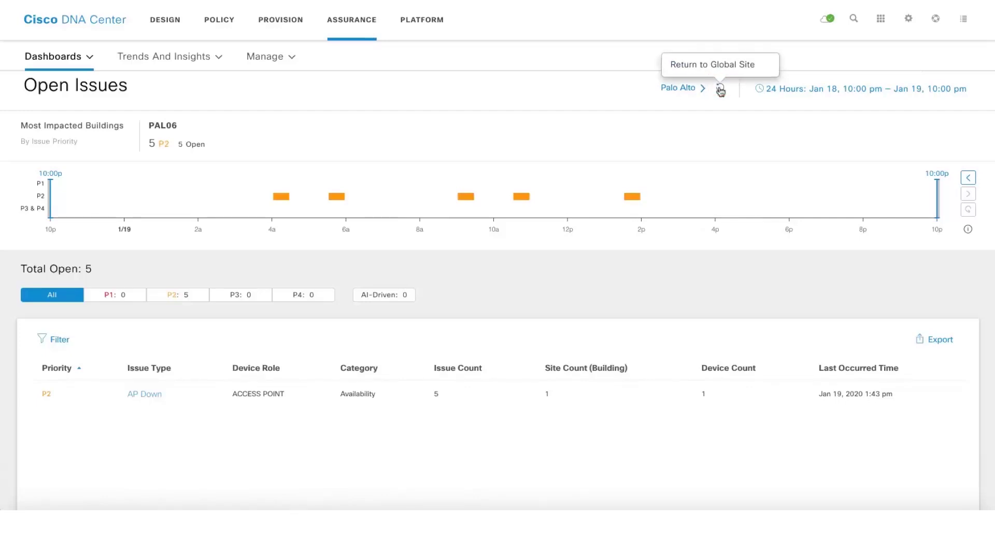
click(720, 89)
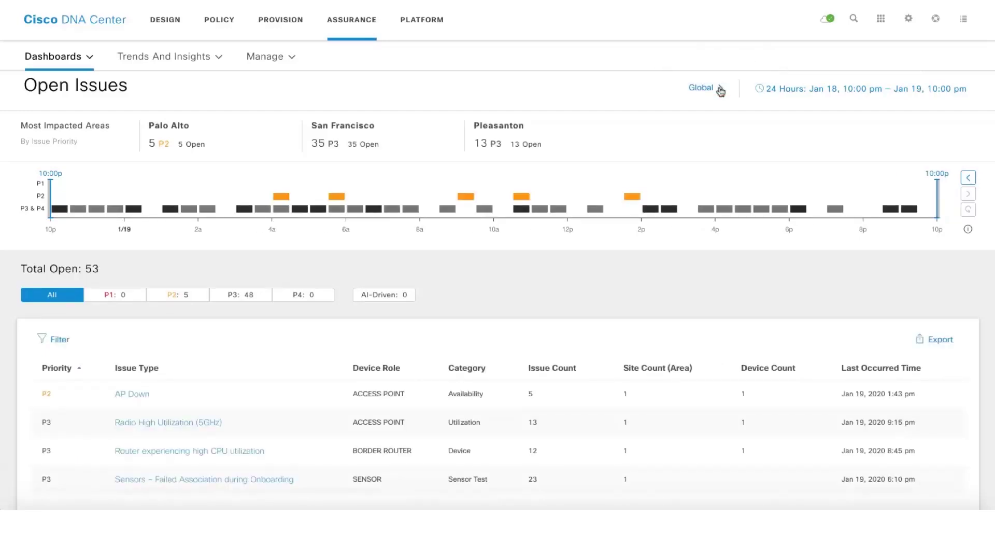
click(831, 95)
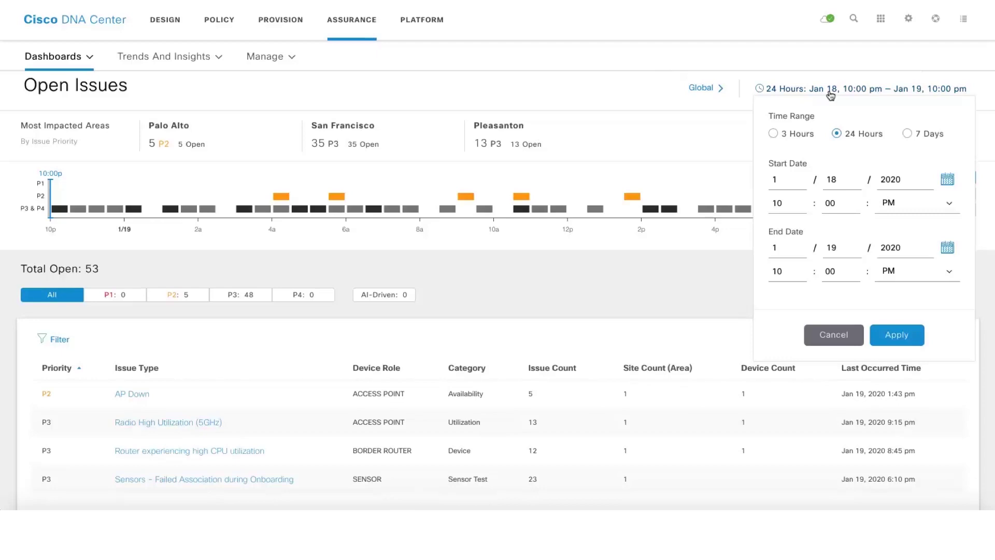
Cancel the 24 Hours time range settings without changing anything
click(834, 335)
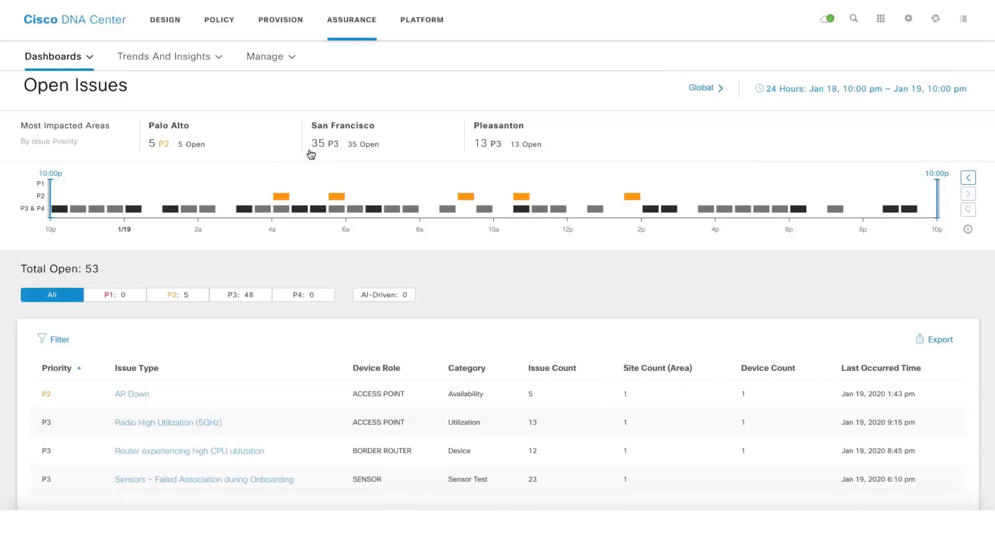
click(176, 142)
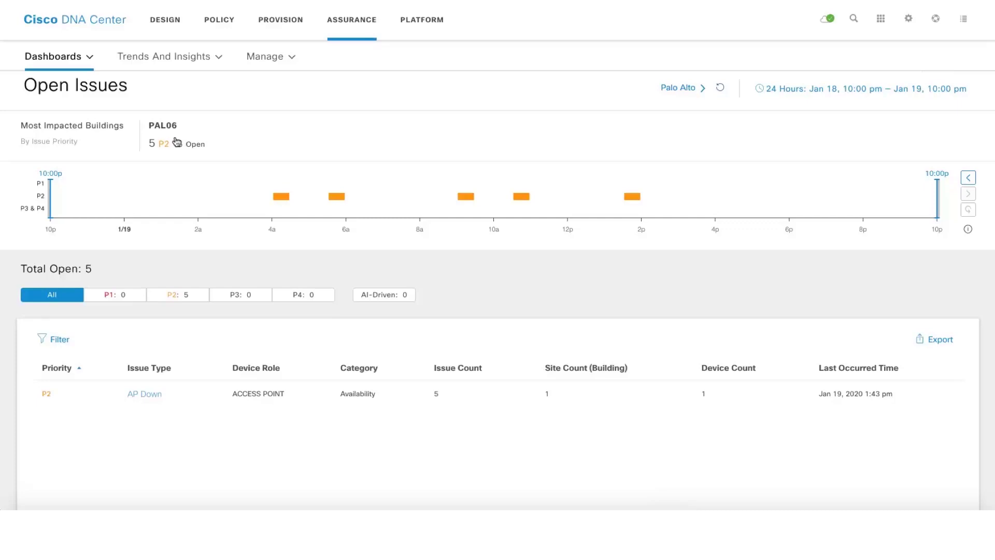
click(176, 142)
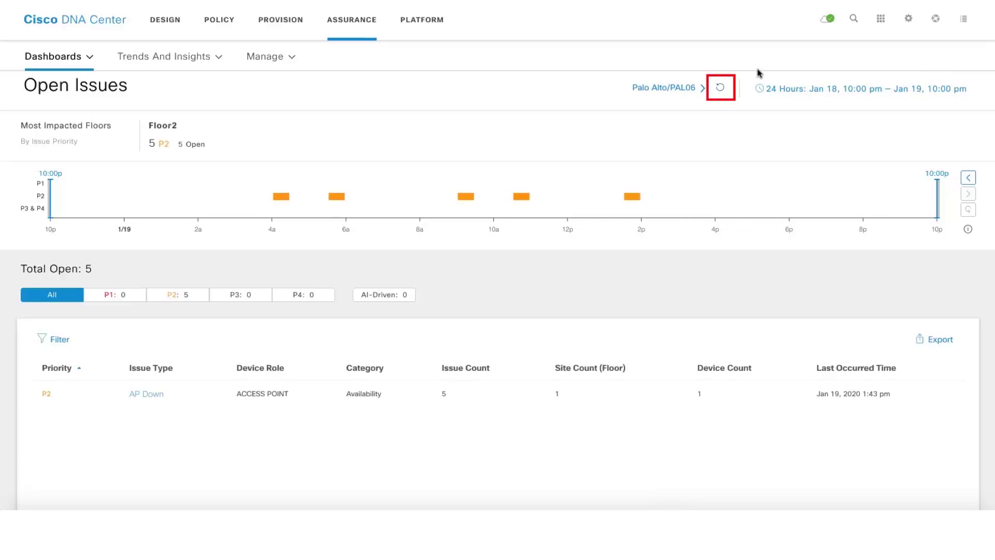
click(721, 90)
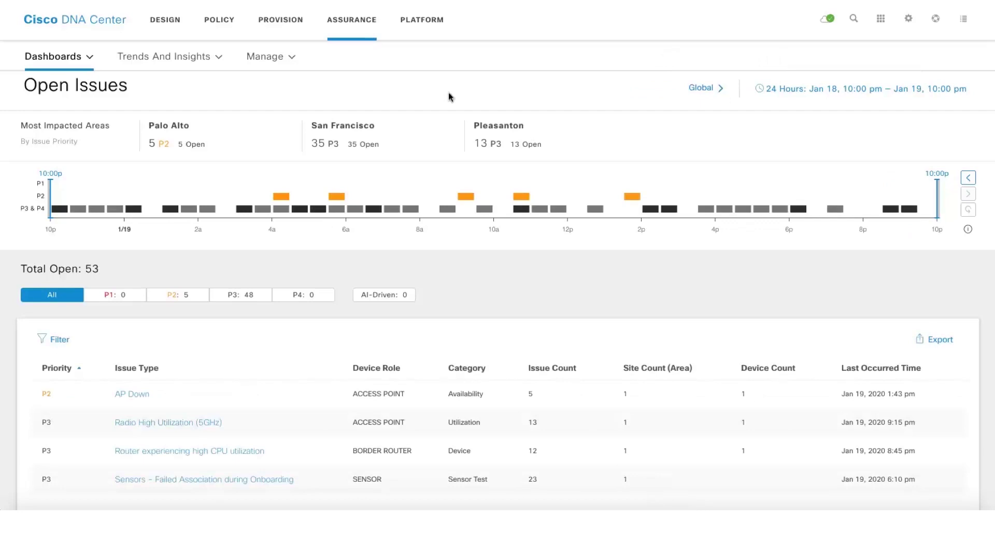
Switch the Open Issues time range to 7 Days
scroll(449, 97, down, 2)
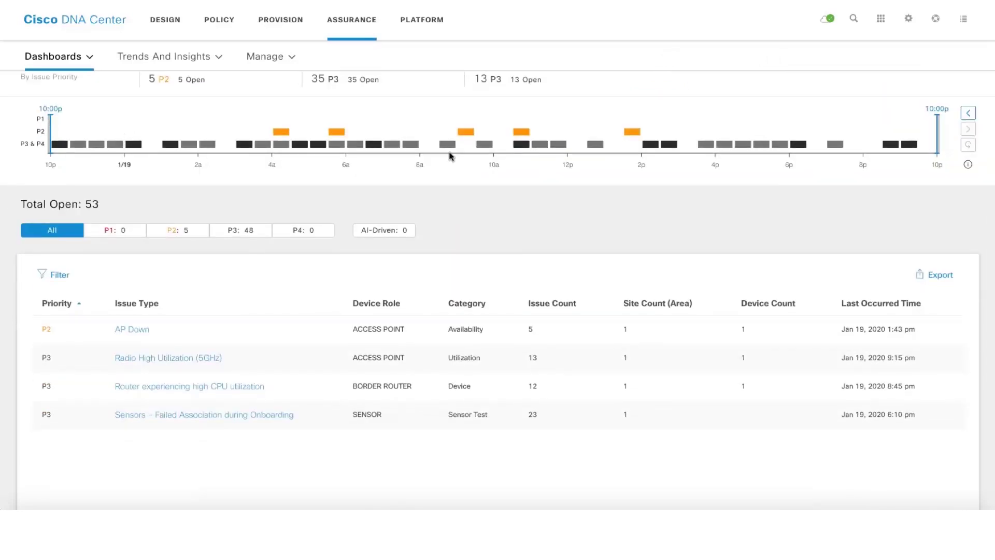
scroll(702, 116, up, 2)
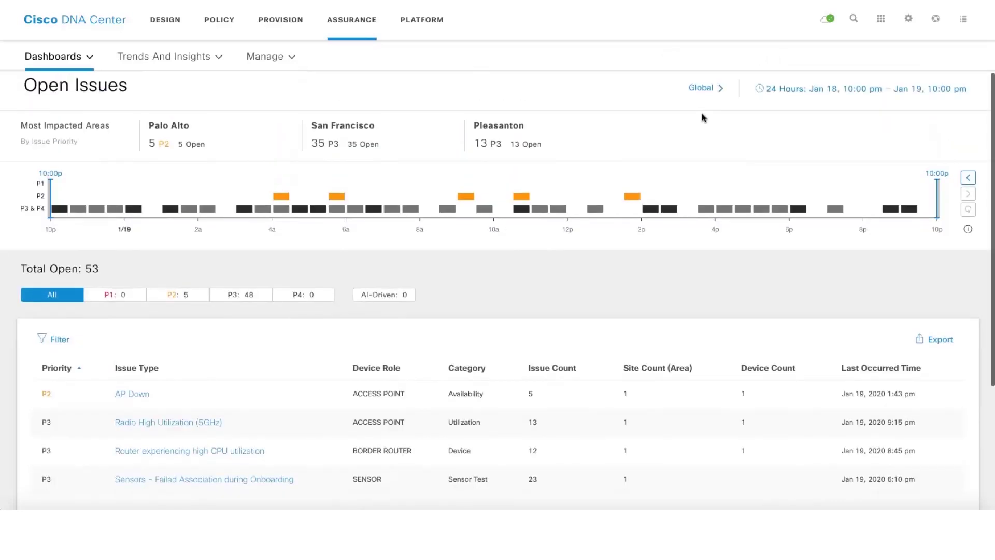
click(788, 89)
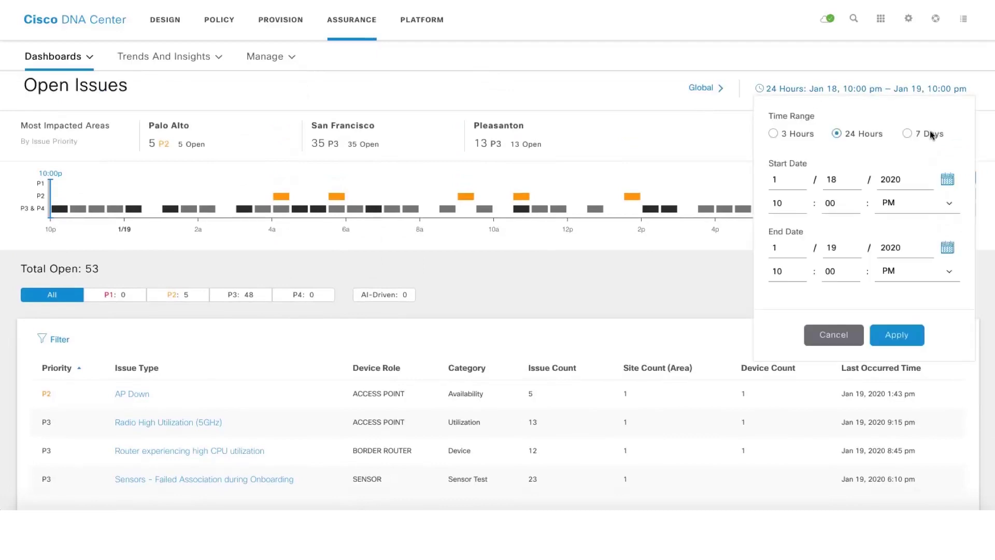
click(930, 133)
click(897, 335)
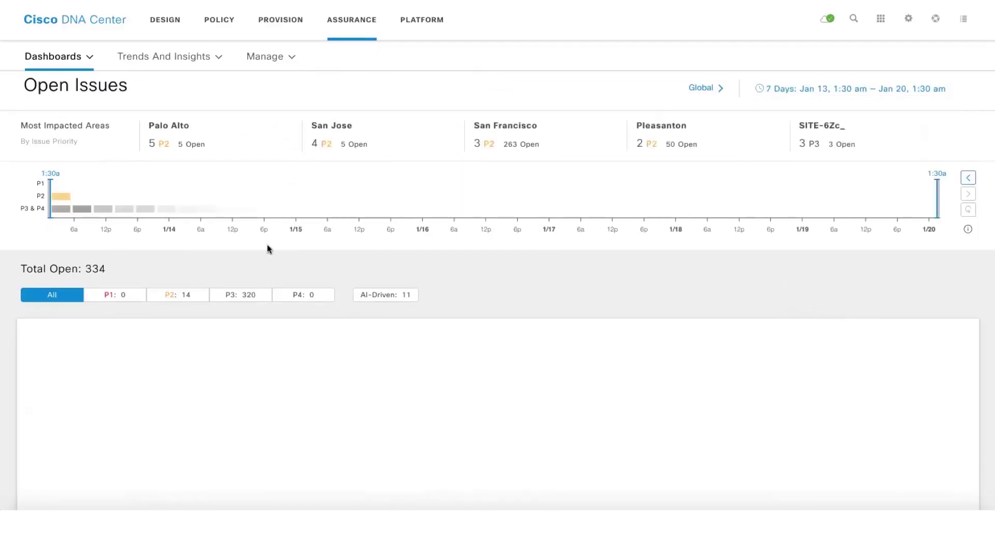
Narrow the timeline to Jan 14 9:30 pm through Jan 17 1:21 am, showing 128 issues
mouse_move(246, 209)
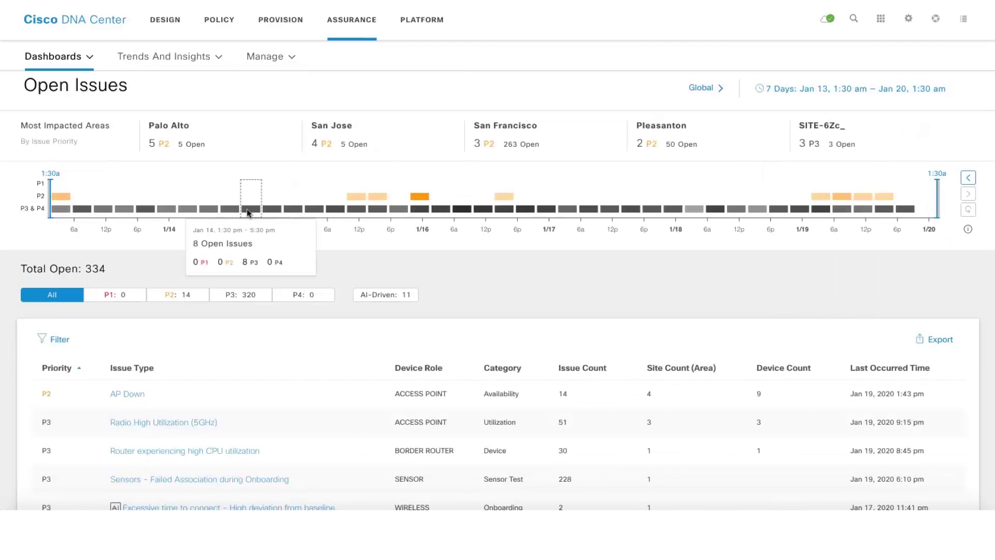
click(294, 210)
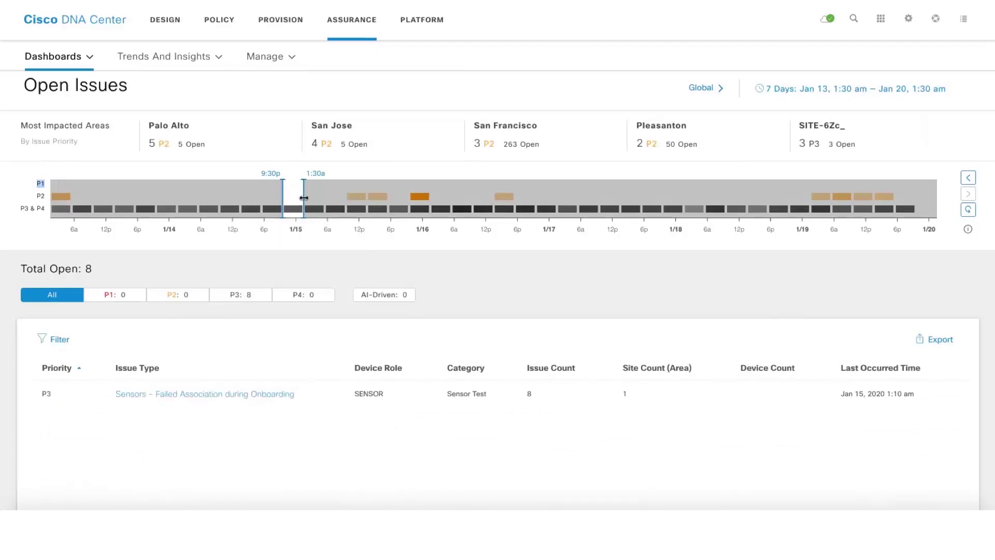
drag(304, 198, 557, 188)
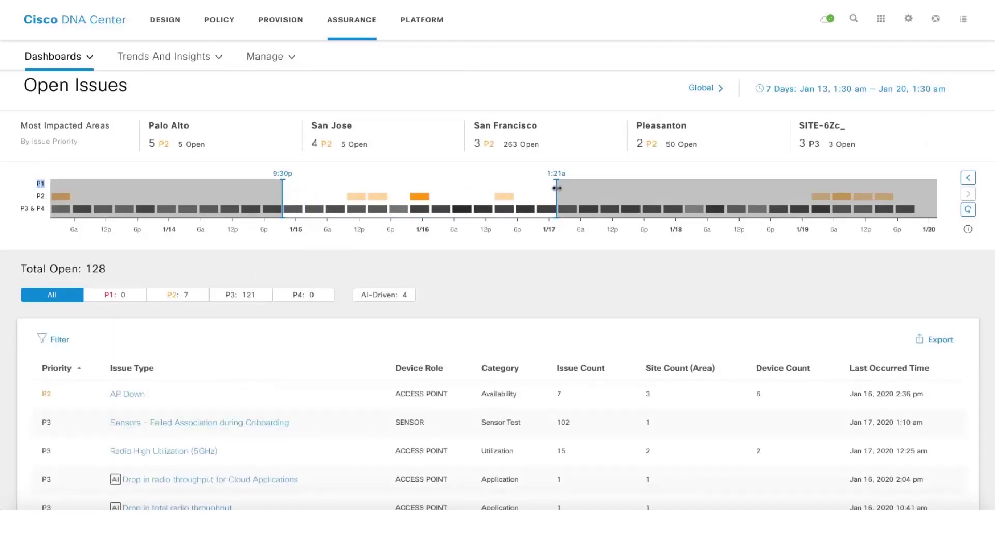
scroll(557, 188, down, 1)
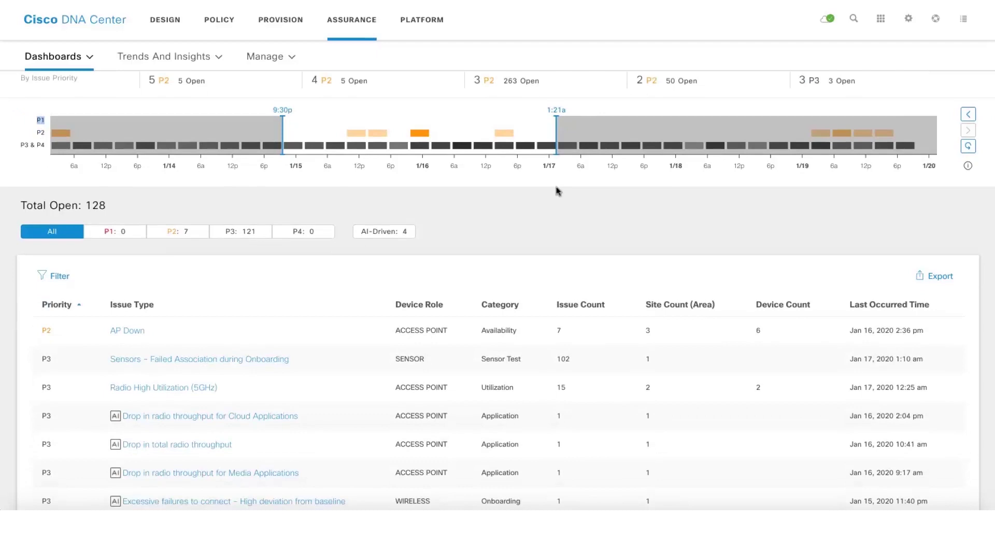
Restore the full 7-day timeline and filter issues to P2, leaving only AP Down
click(967, 147)
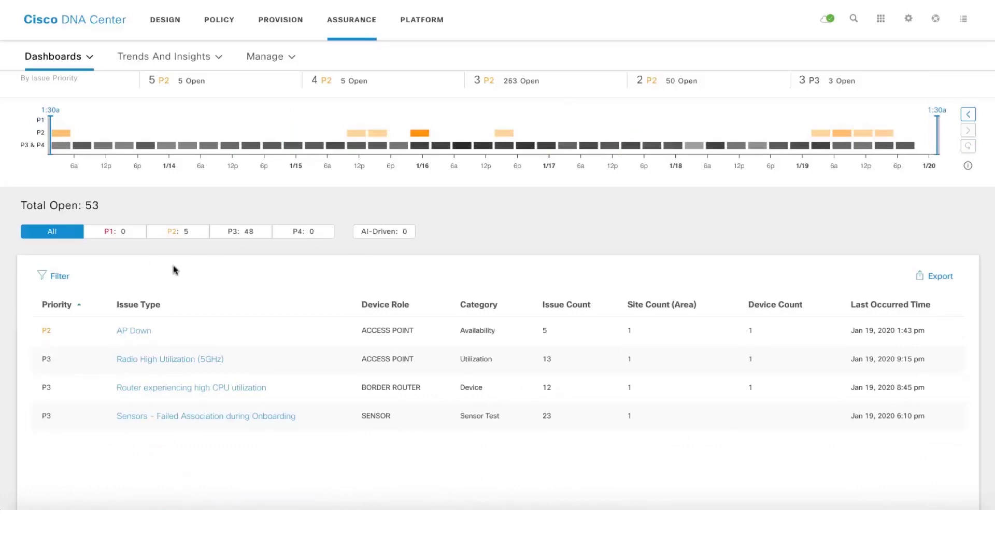
click(178, 237)
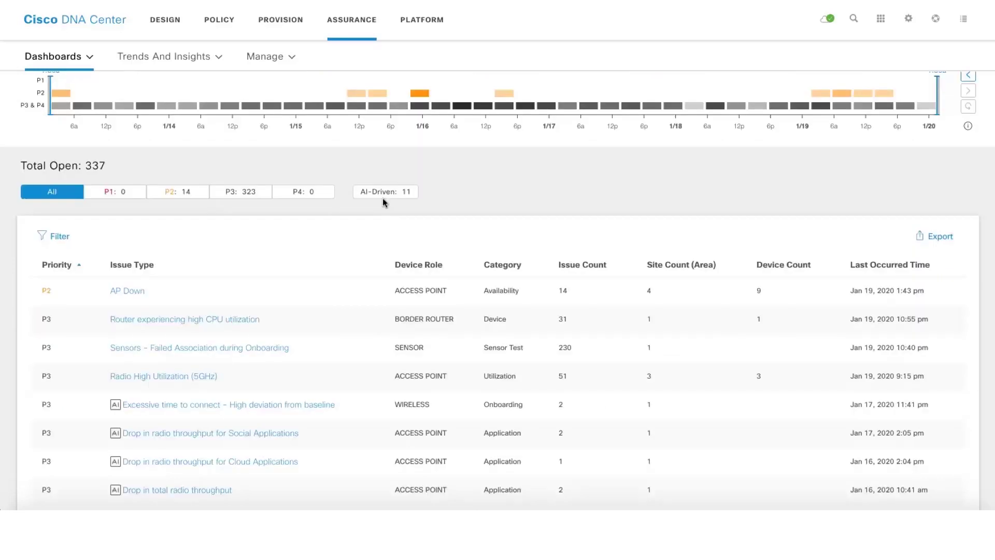
click(384, 193)
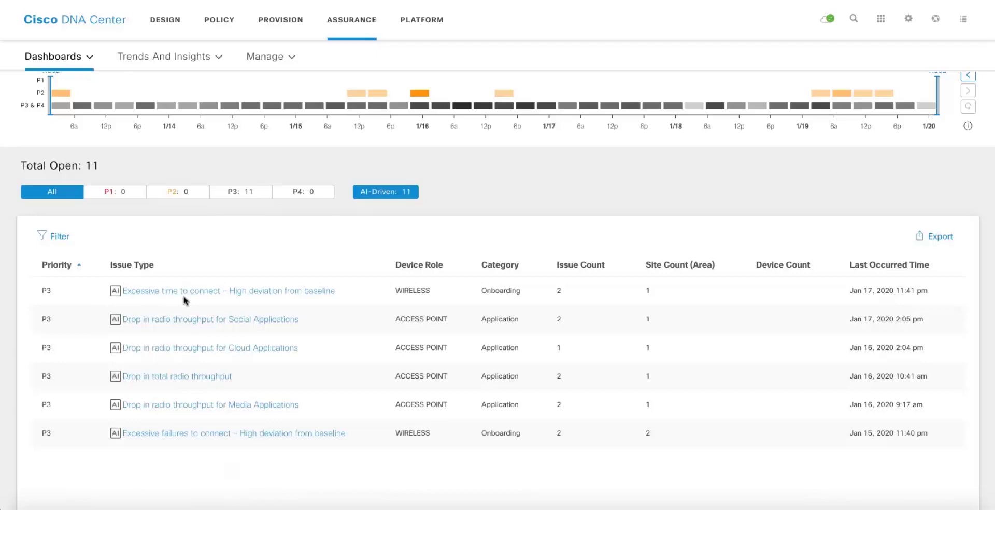
click(376, 198)
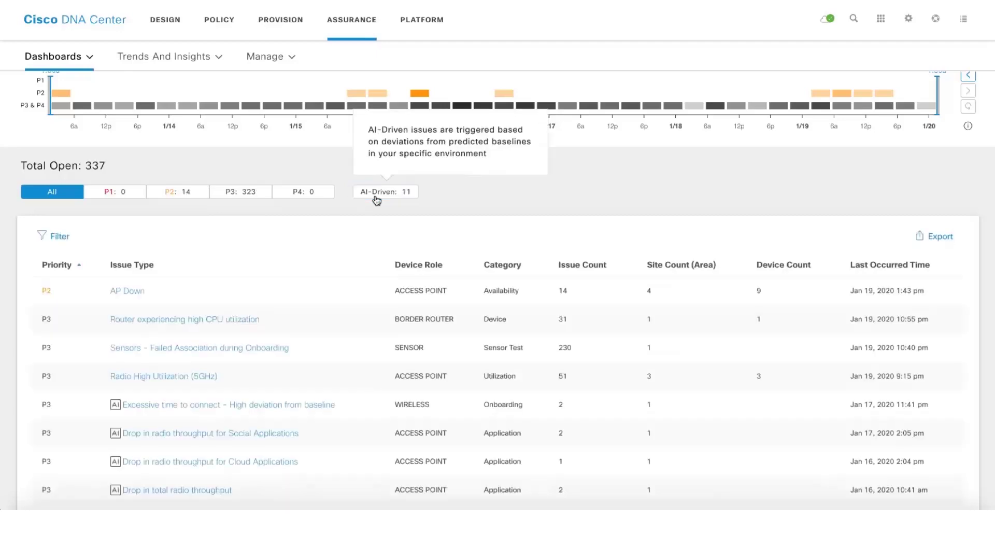
click(166, 194)
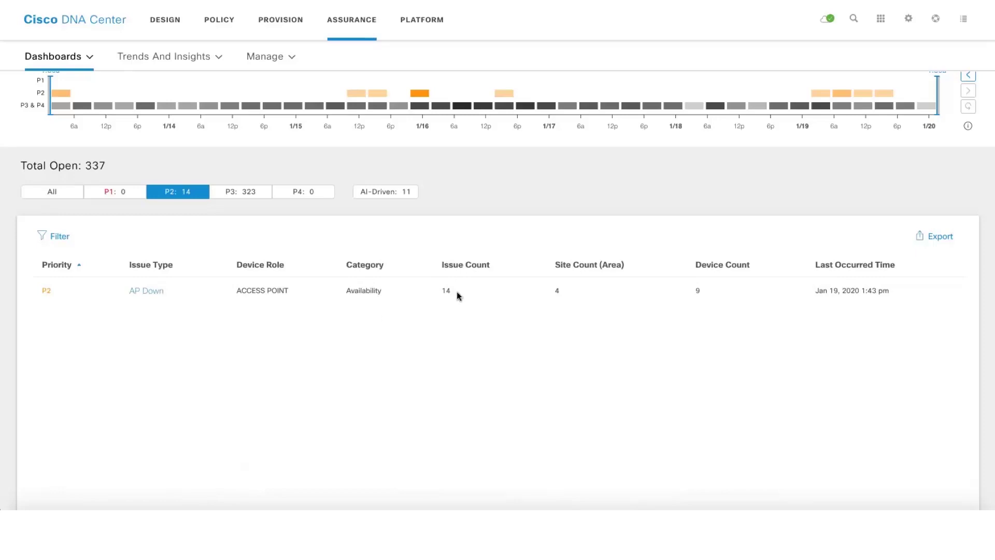
scroll(456, 291, up, 3)
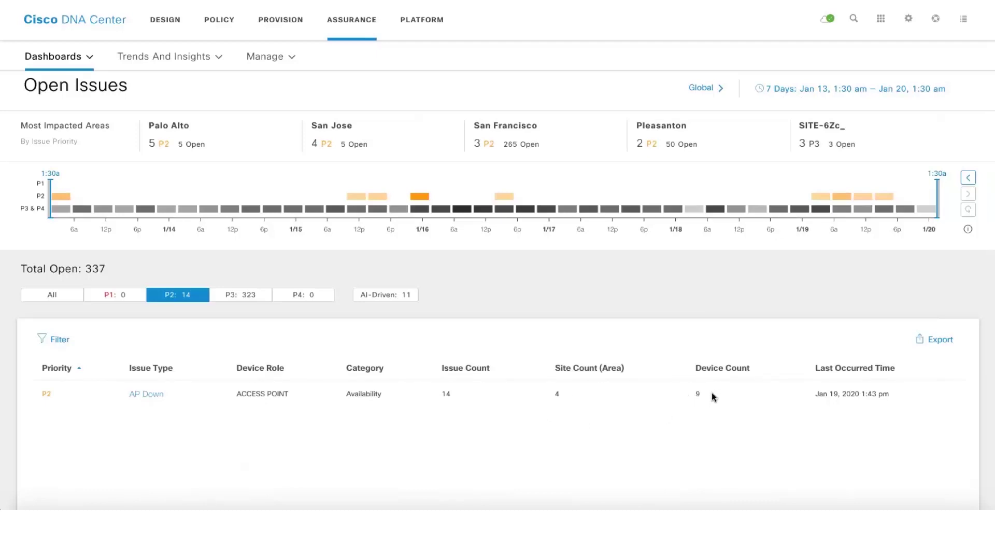
Review the nine AP Down issues and open the AP C9120.C178 went down instance
click(144, 393)
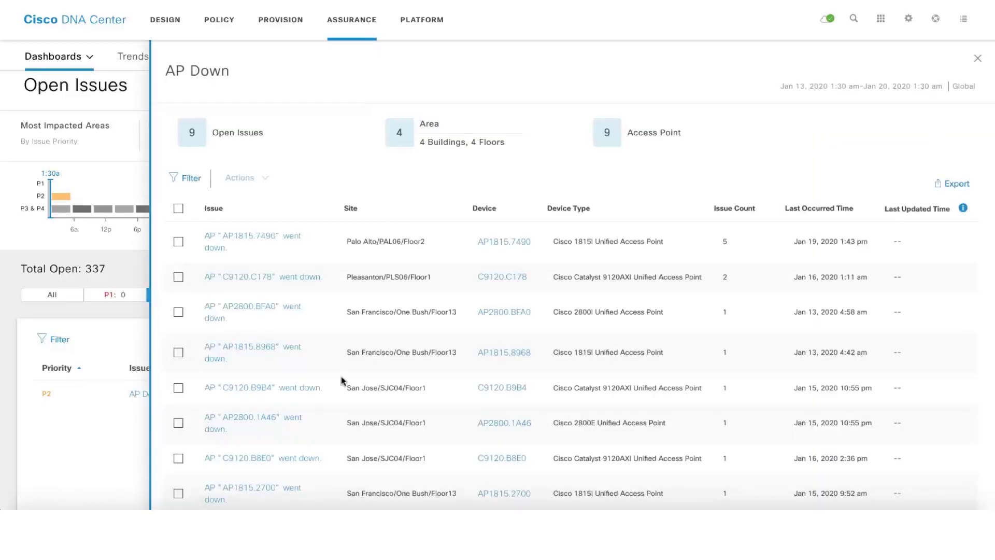
scroll(365, 257, down, 4)
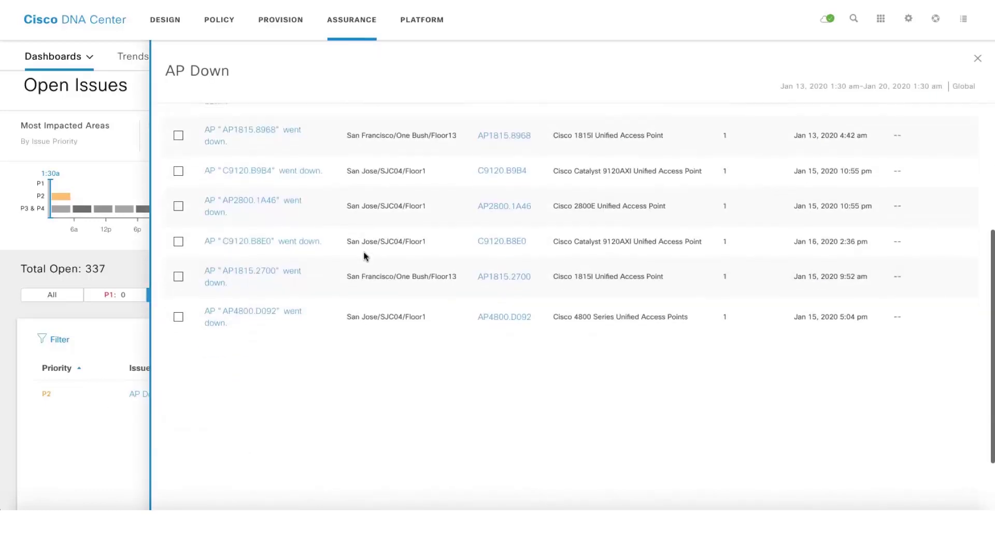
scroll(364, 257, up, 4)
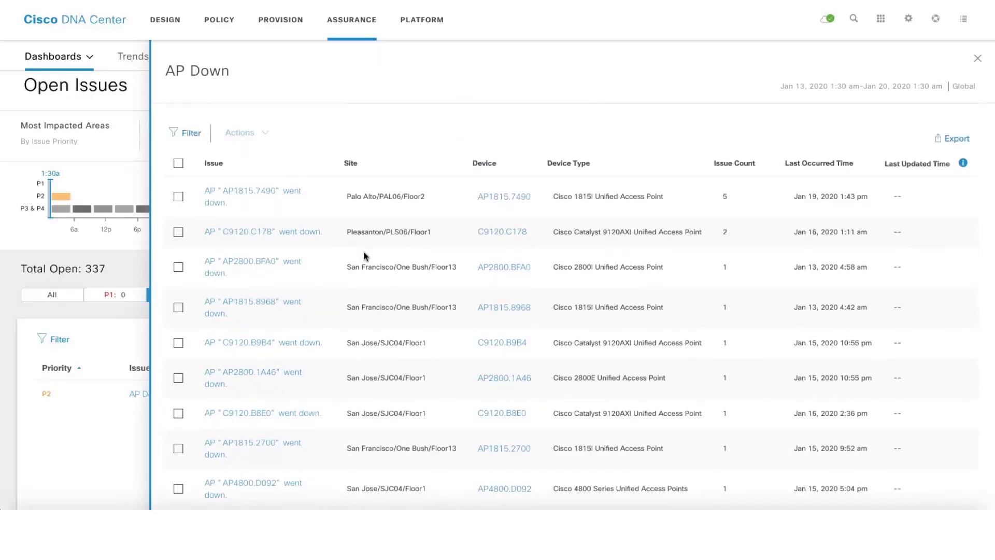
scroll(365, 256, up, 1)
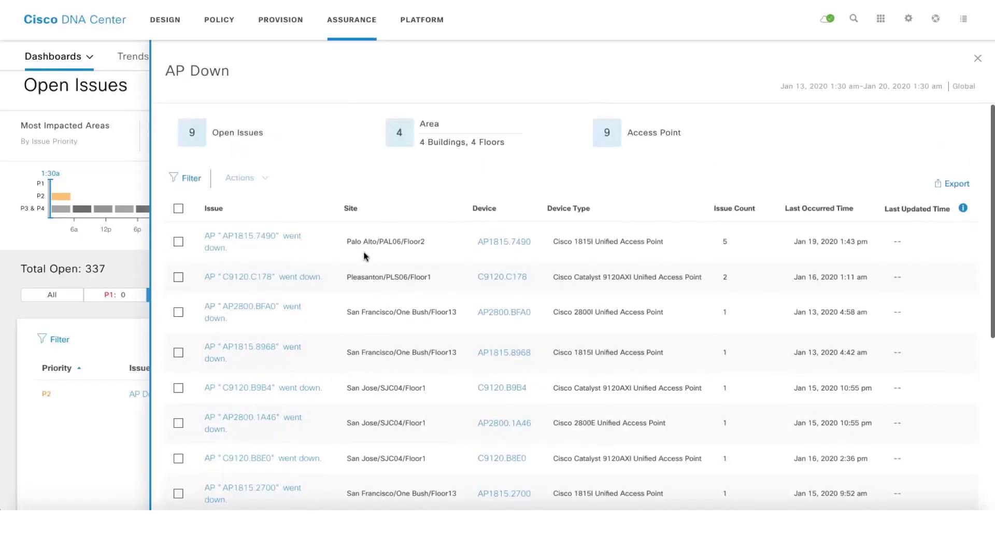
click(300, 277)
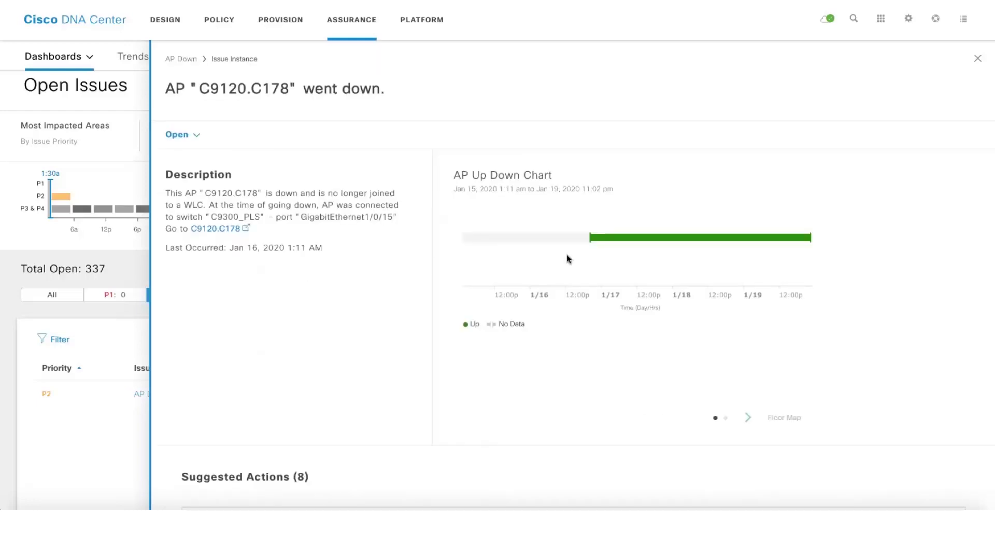
Show the AP's floor map location and scroll down to the eight suggested actions
click(748, 419)
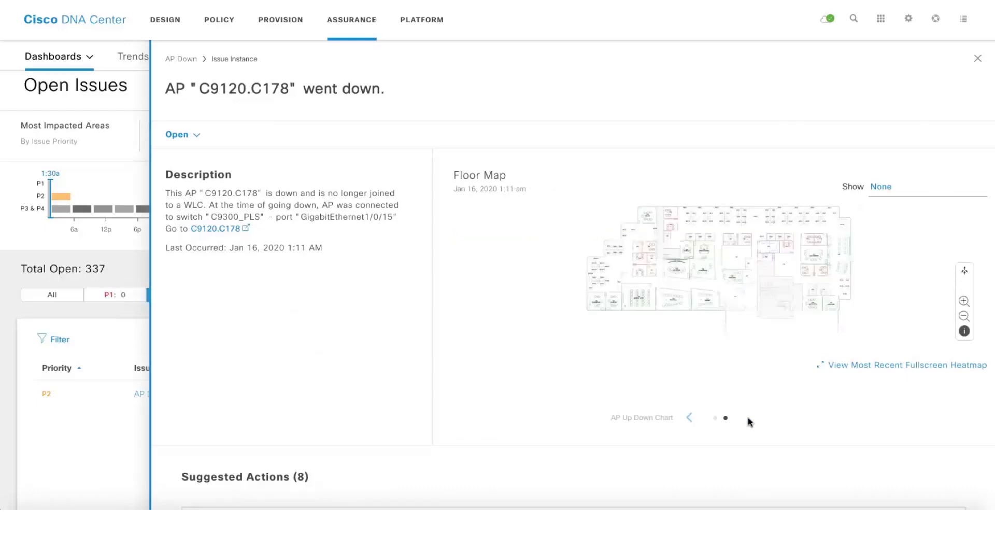
scroll(442, 409, down, 5)
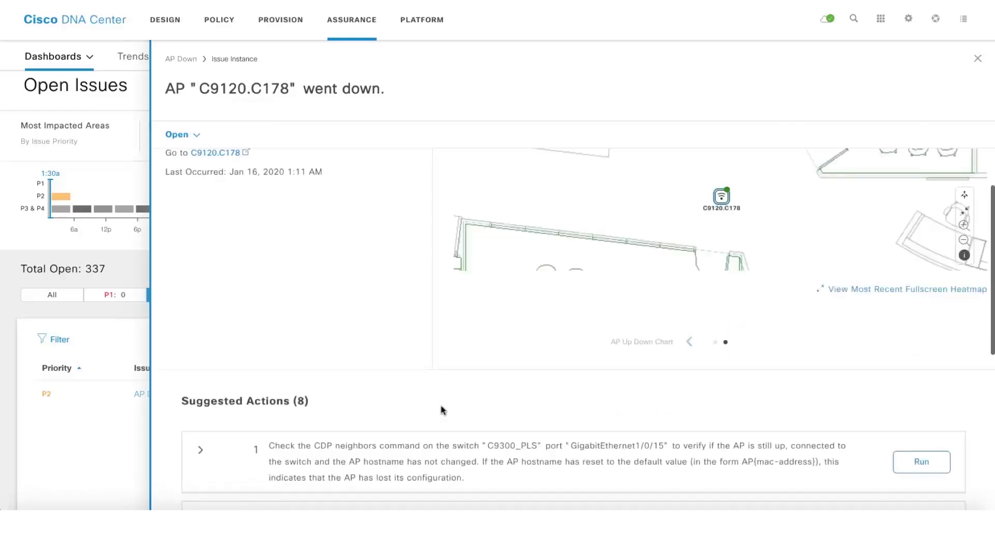
scroll(443, 409, down, 1)
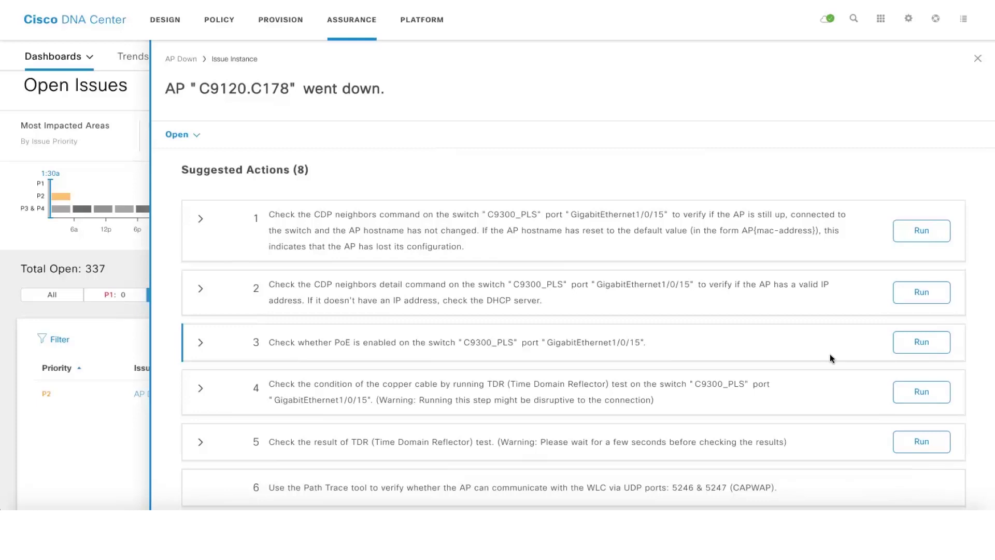
Run suggested action 3, confirming PoE is on for port Gi1/0/15 at 25.5 W
click(920, 349)
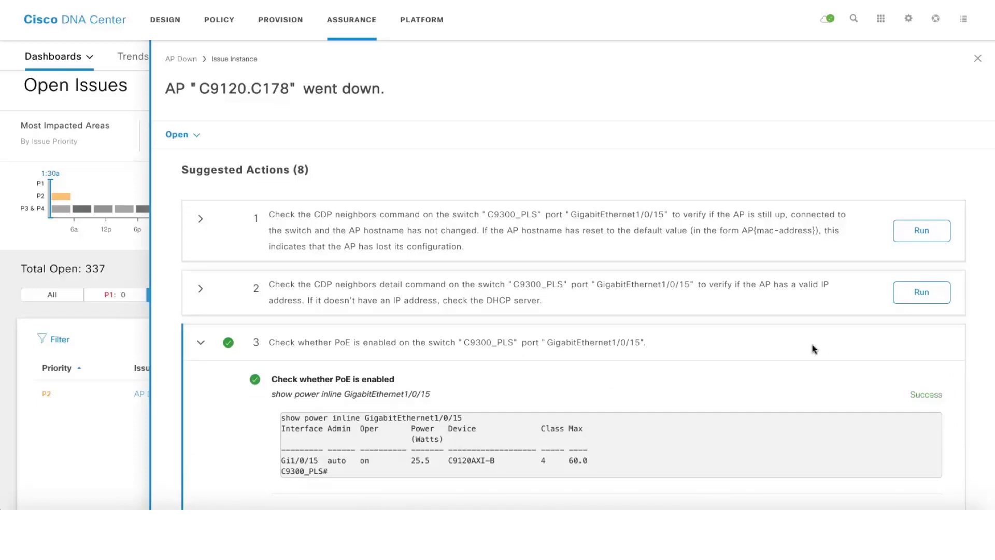
scroll(814, 349, down, 2)
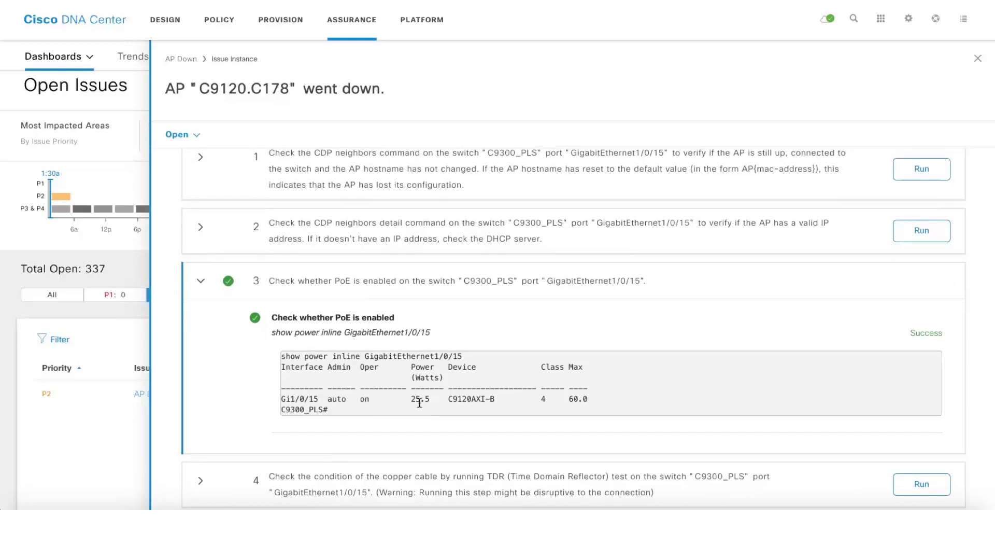
Reopen the AP Down list, select all nine issues and choose Ignore from Actions
scroll(711, 299, up, 2)
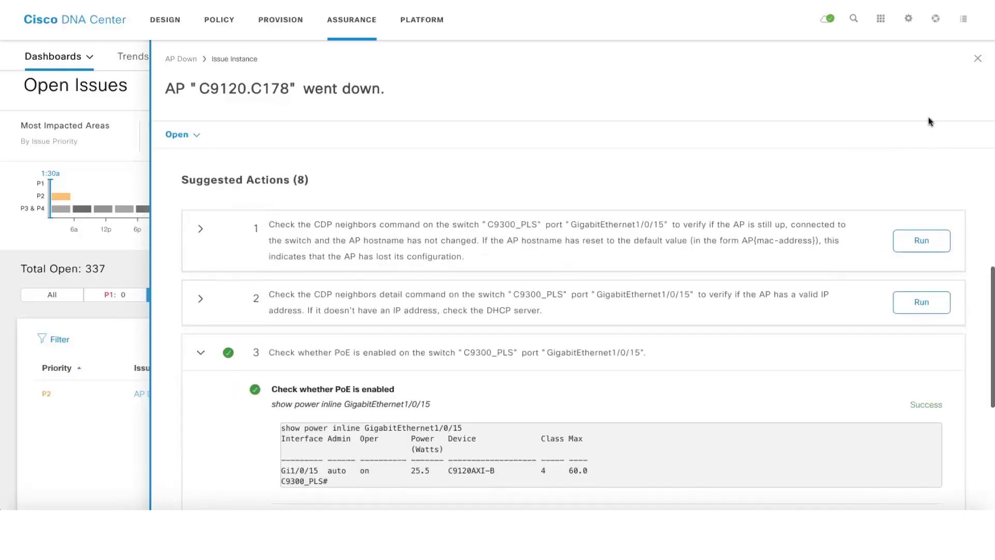
click(978, 60)
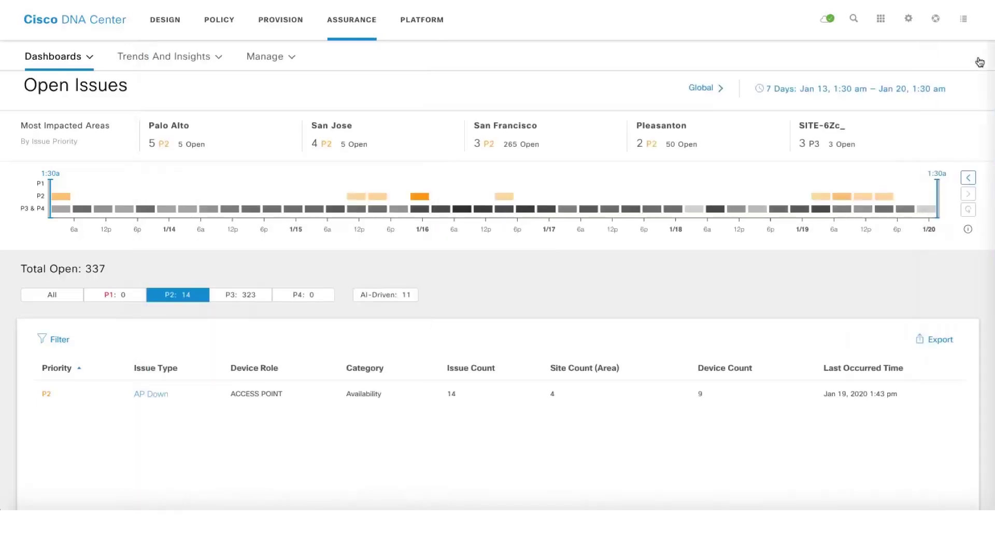
click(146, 397)
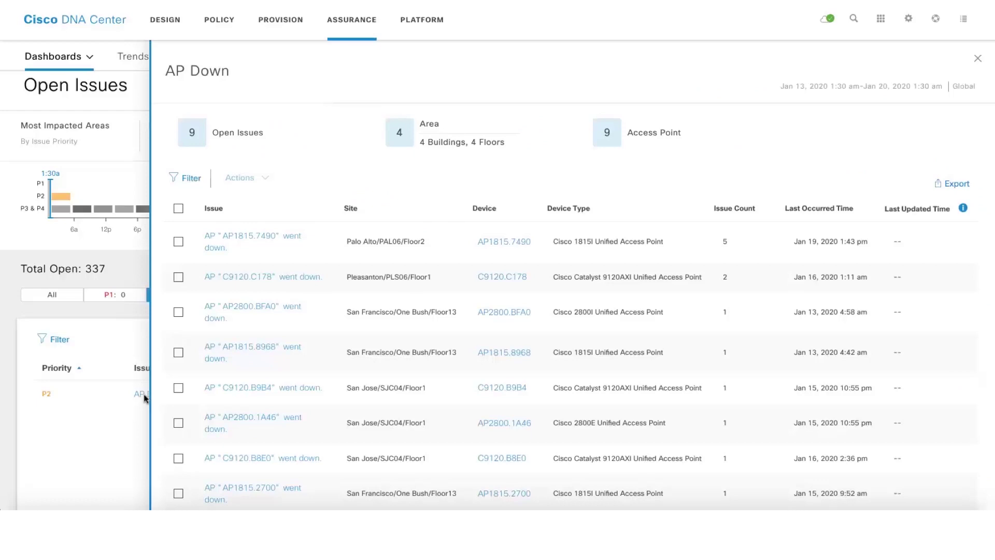
click(179, 208)
click(250, 182)
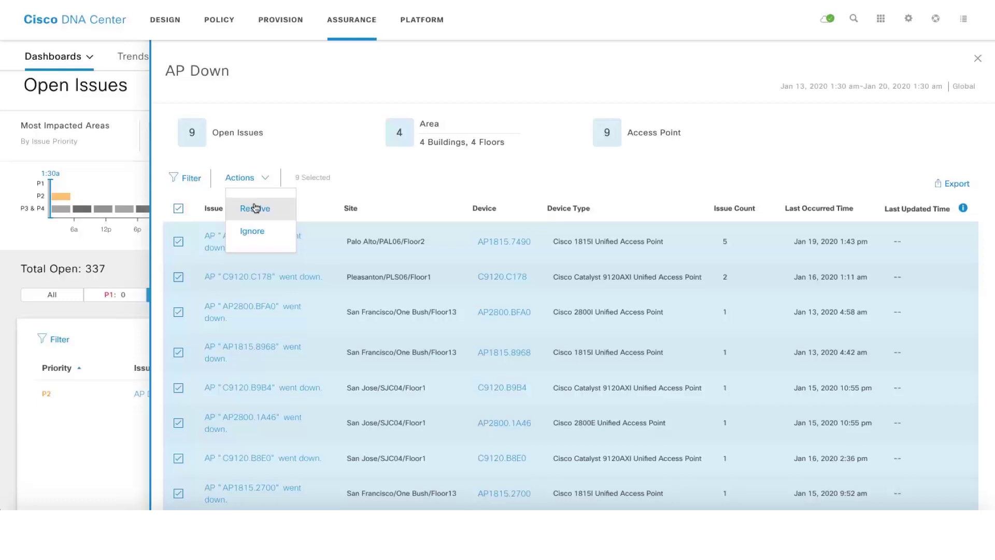
click(253, 232)
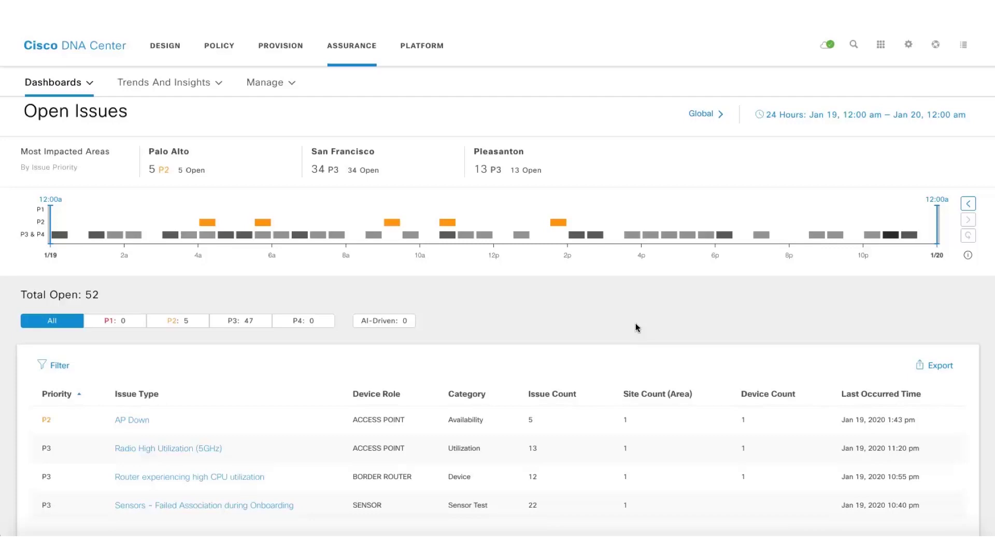
Scroll through the updated Open Issues list, now showing 52 issues for Jan 19–20
scroll(340, 359, down, 2)
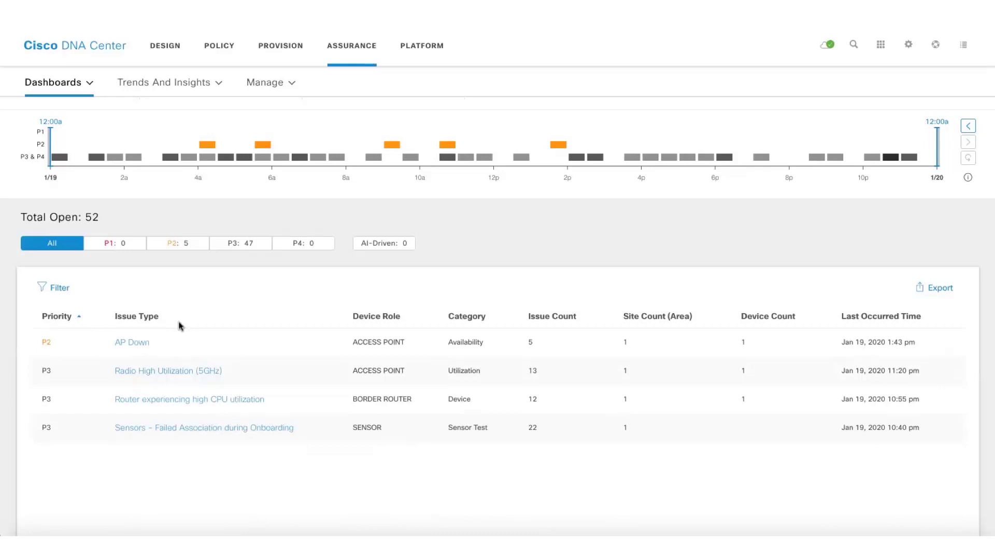
Go to the Resolved issues dashboard and open the first Interface Connecting Network Devices is Down instance
click(57, 84)
mouse_move(65, 138)
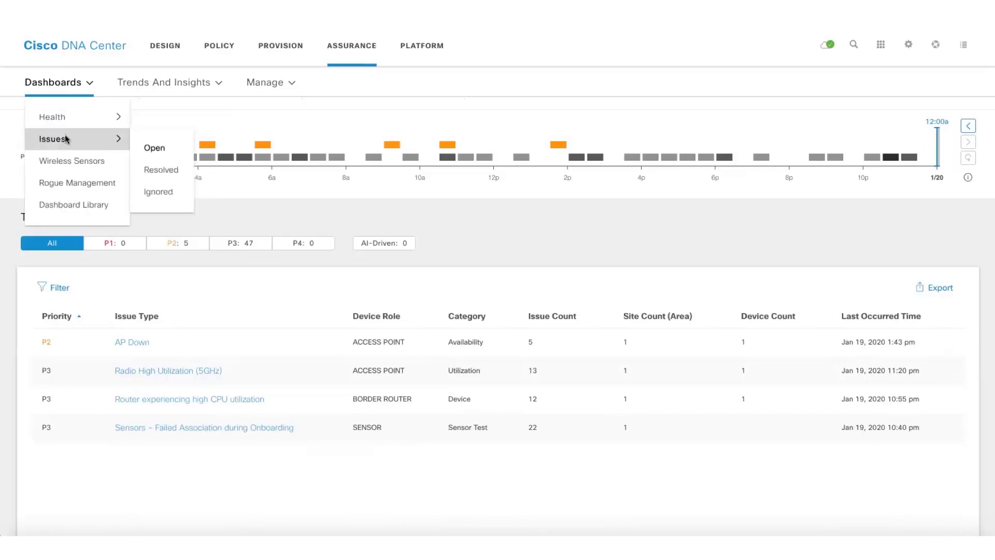
click(155, 176)
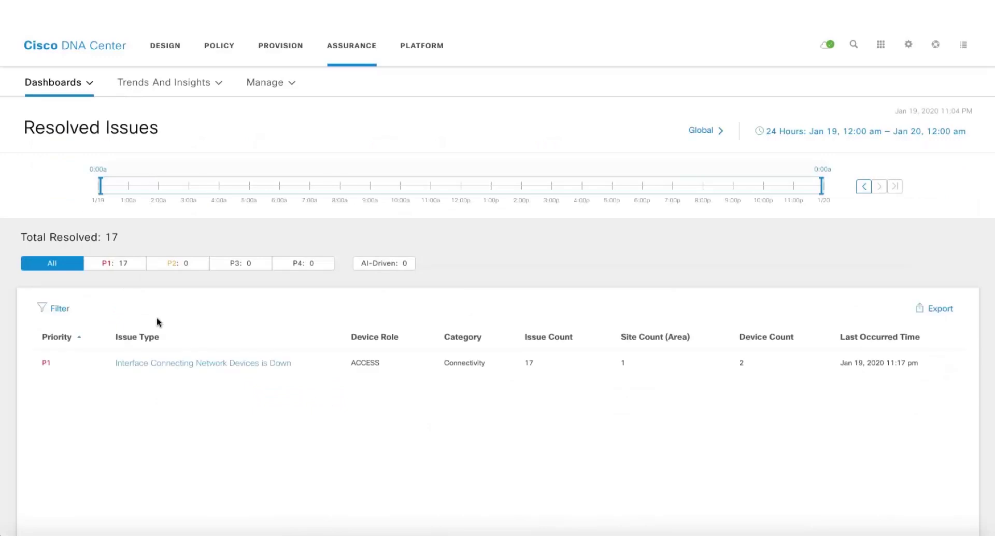
click(153, 362)
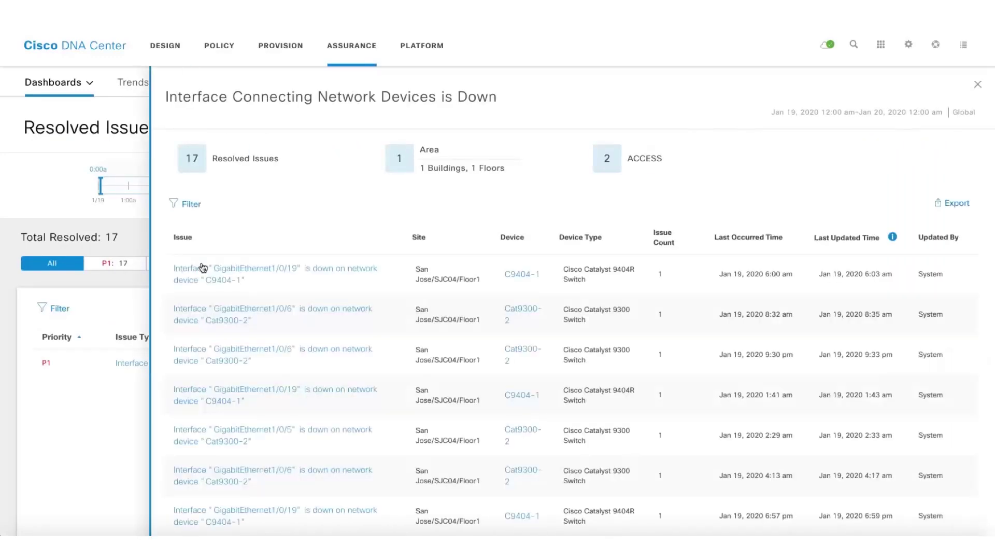
click(203, 268)
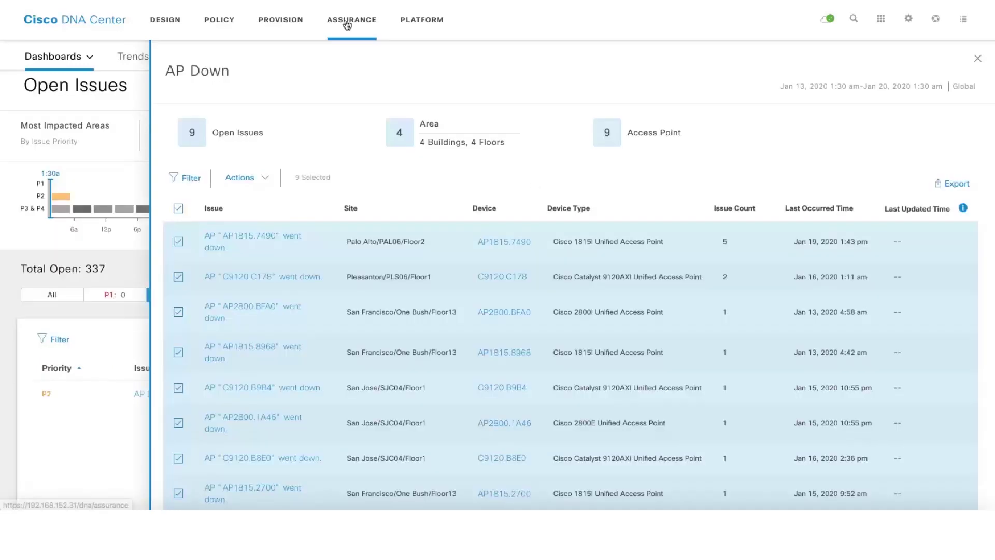
Navigate from the health dashboard into System Settings, via Email Configuration, to Events and Subscription
click(346, 23)
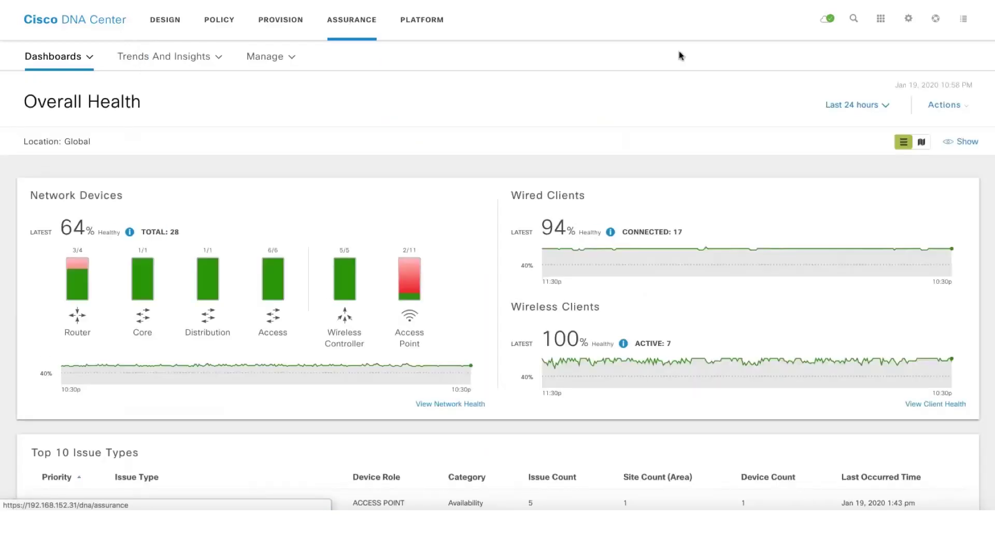
click(908, 19)
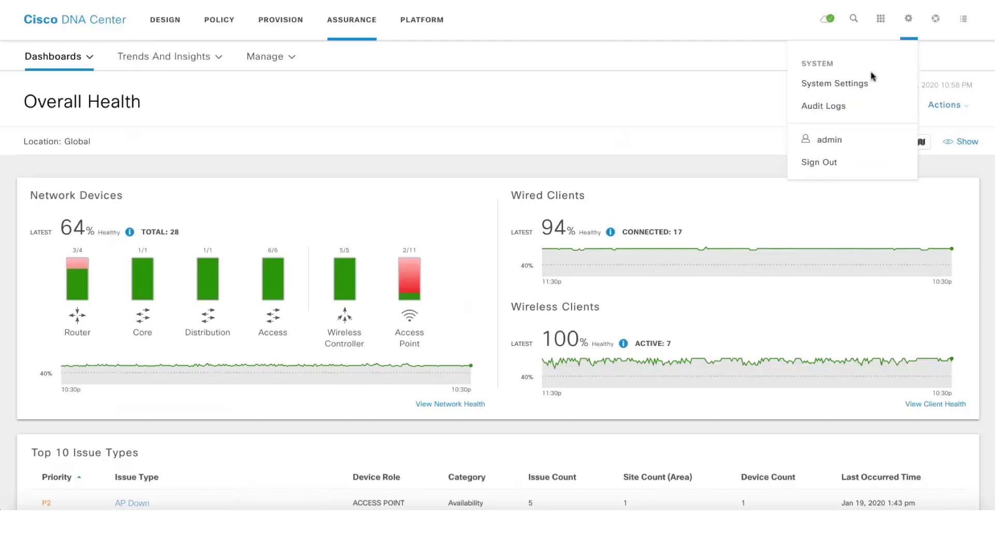
click(856, 84)
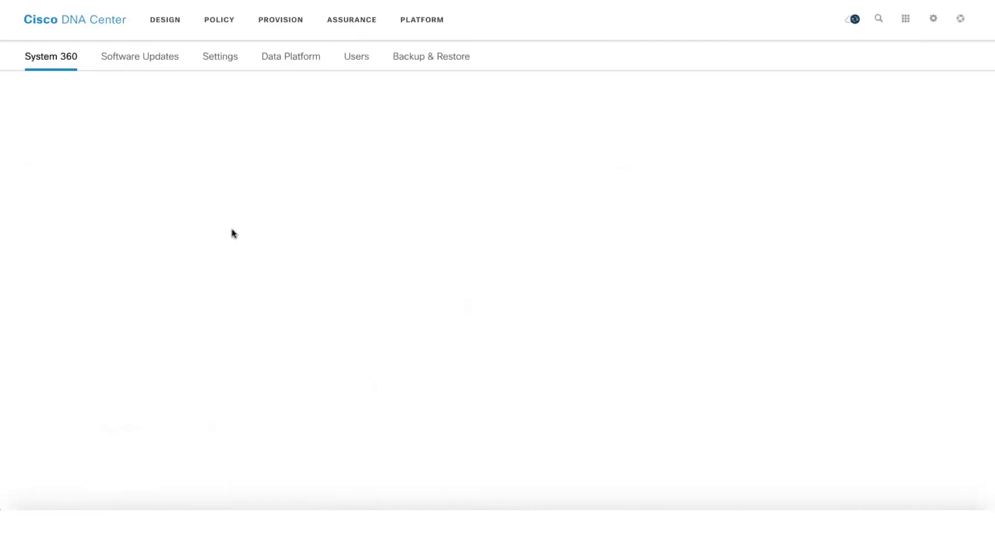
click(218, 58)
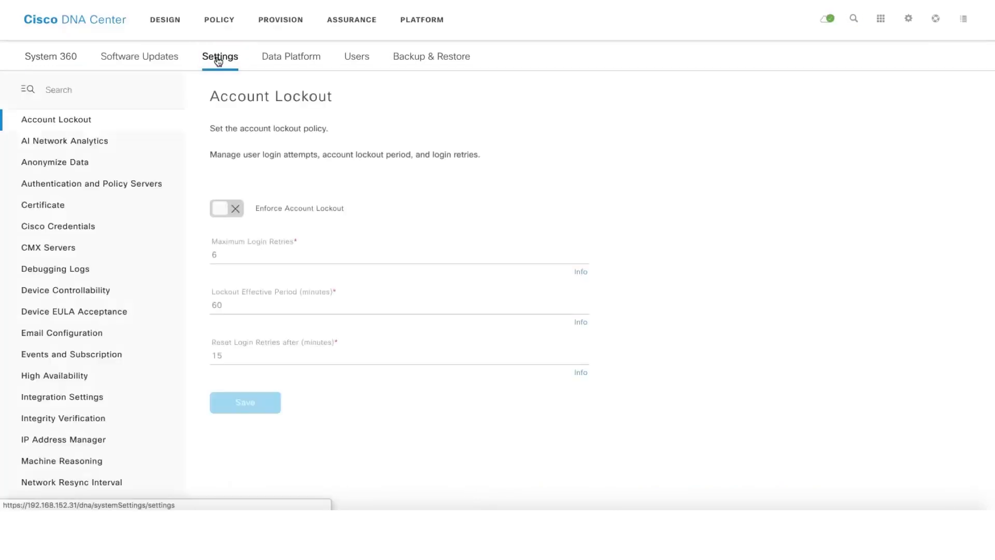
click(62, 338)
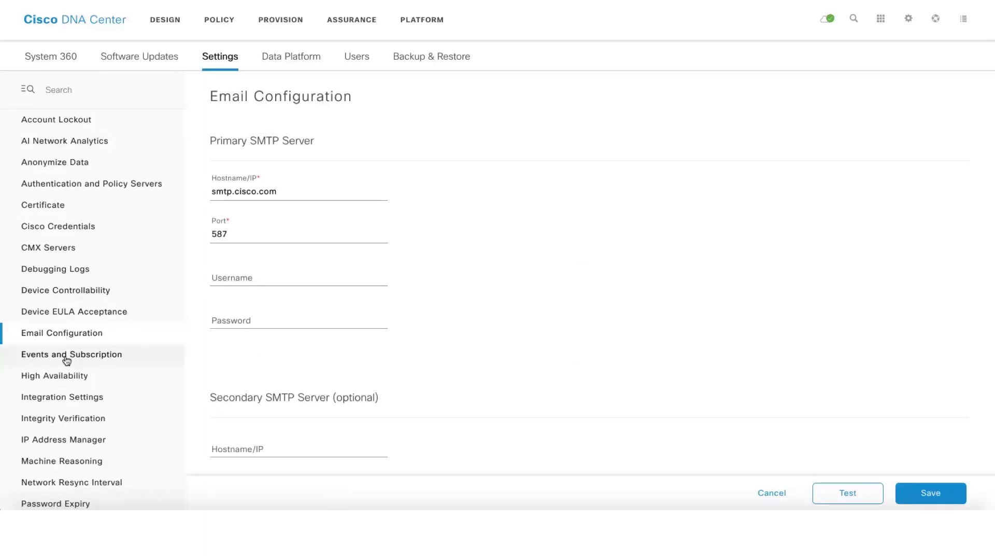
click(38, 361)
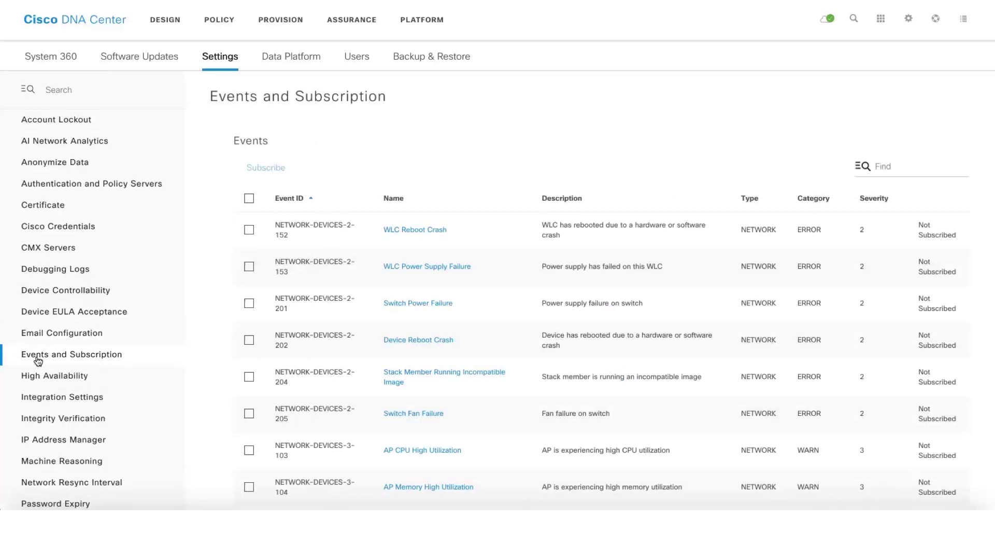
Tick WLC Reboot Crash and begin an EMAIL subscription, then cancel it without subscribing
click(249, 230)
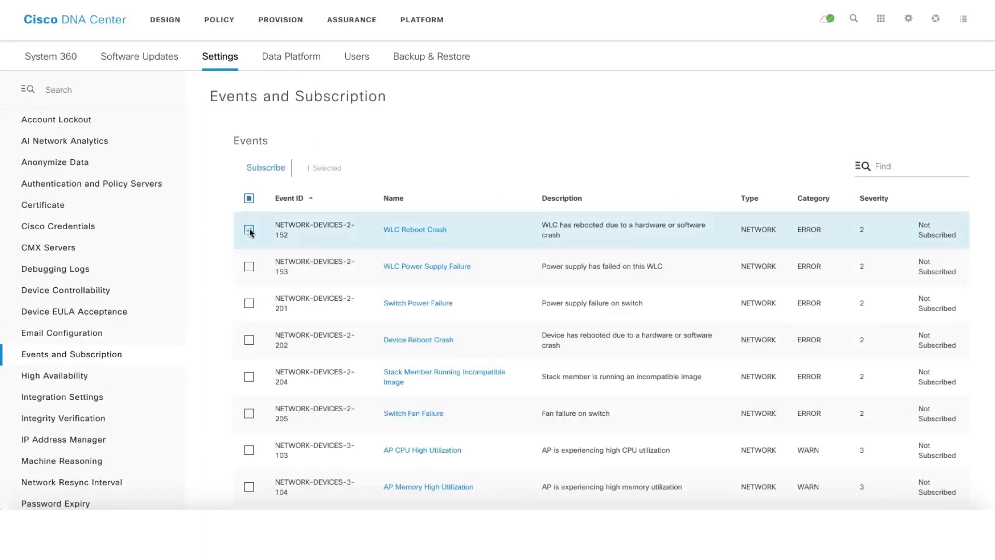
click(262, 168)
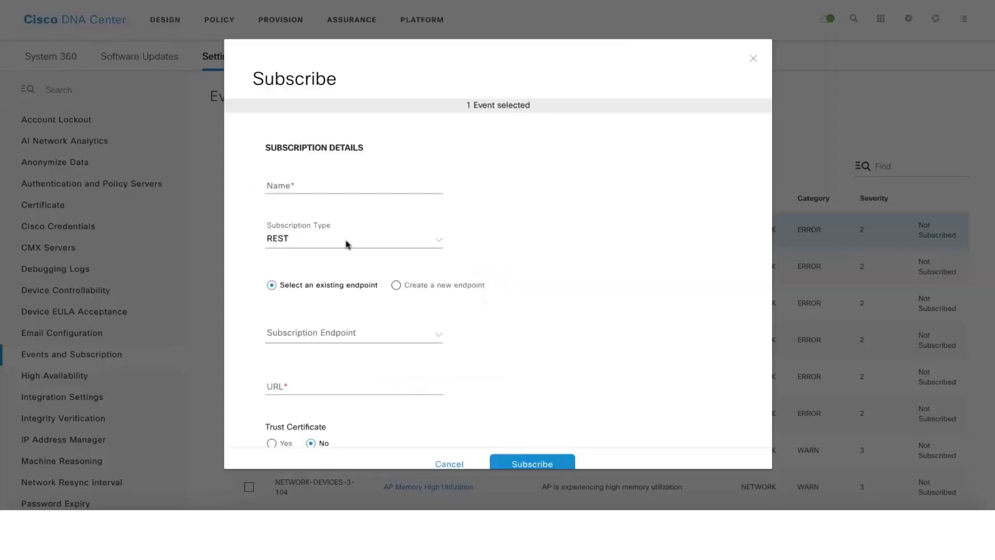
click(437, 241)
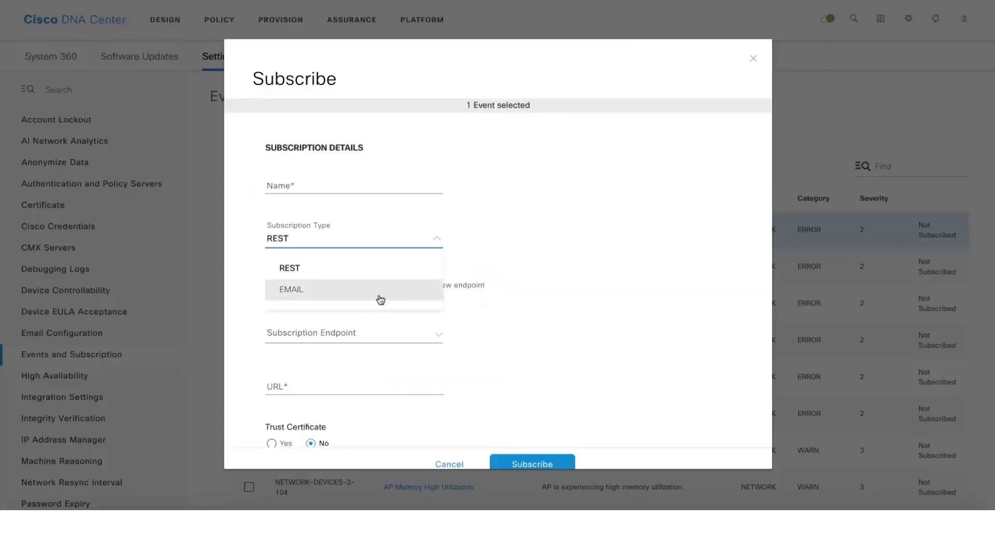
click(381, 300)
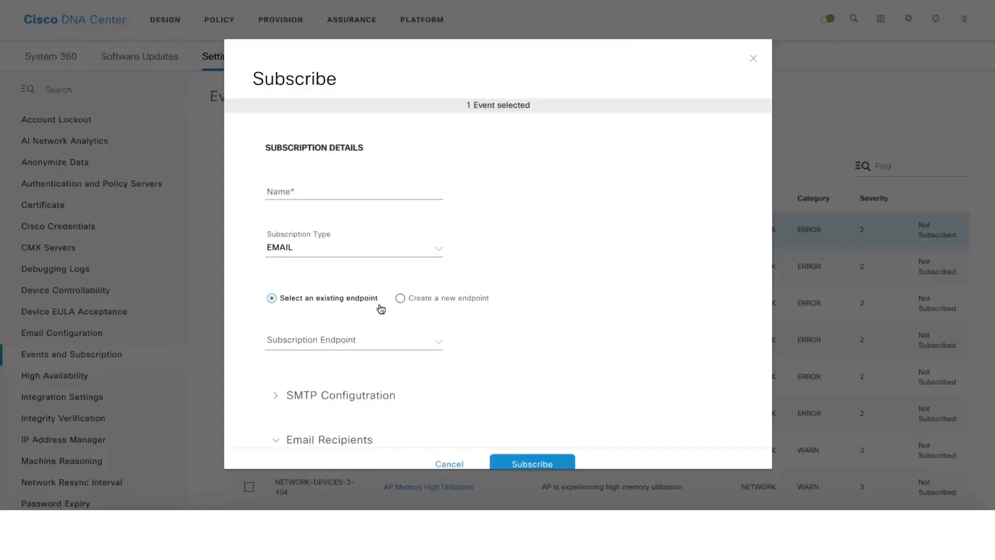
click(449, 464)
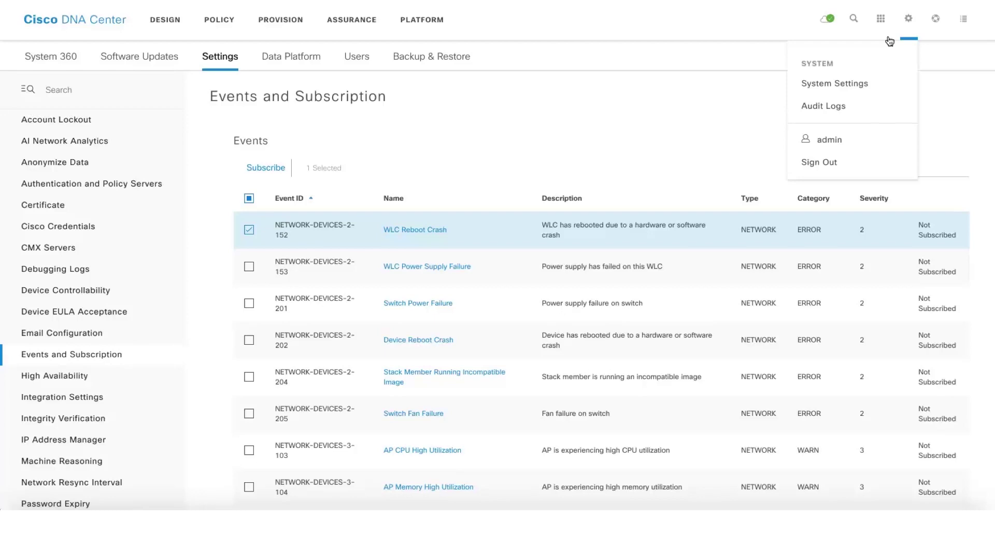
Open Assurance Manage > Issue Settings and scroll through the 183-issue list and back up
click(353, 19)
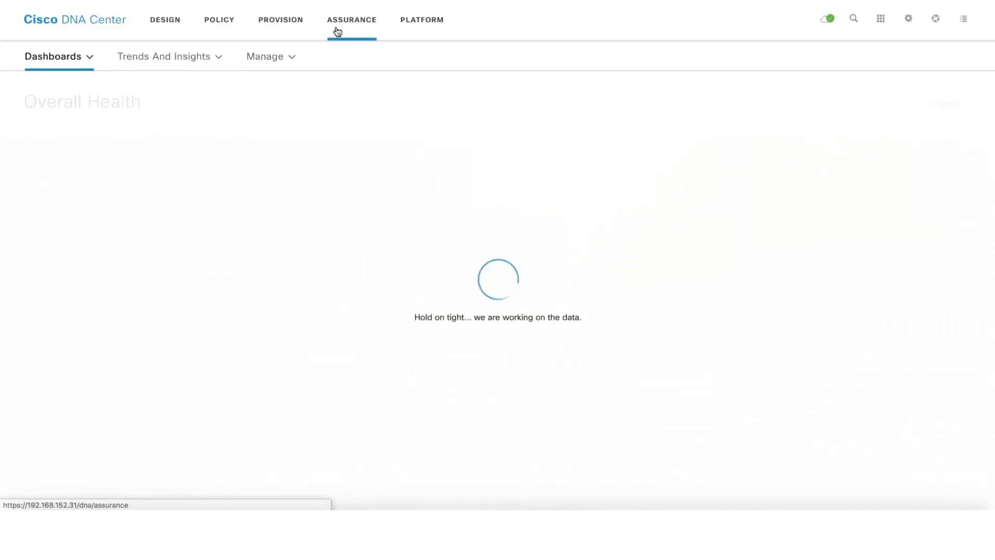
click(262, 57)
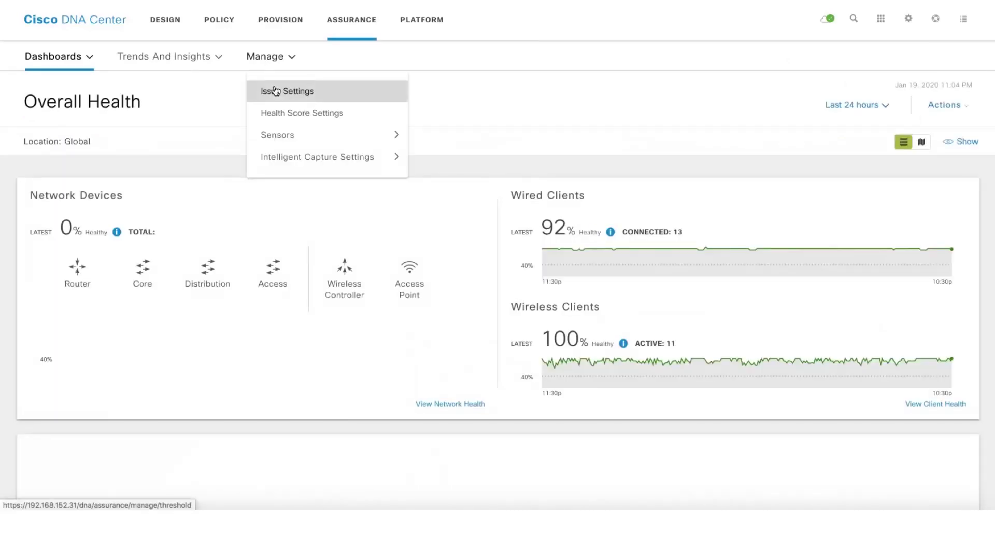
click(274, 91)
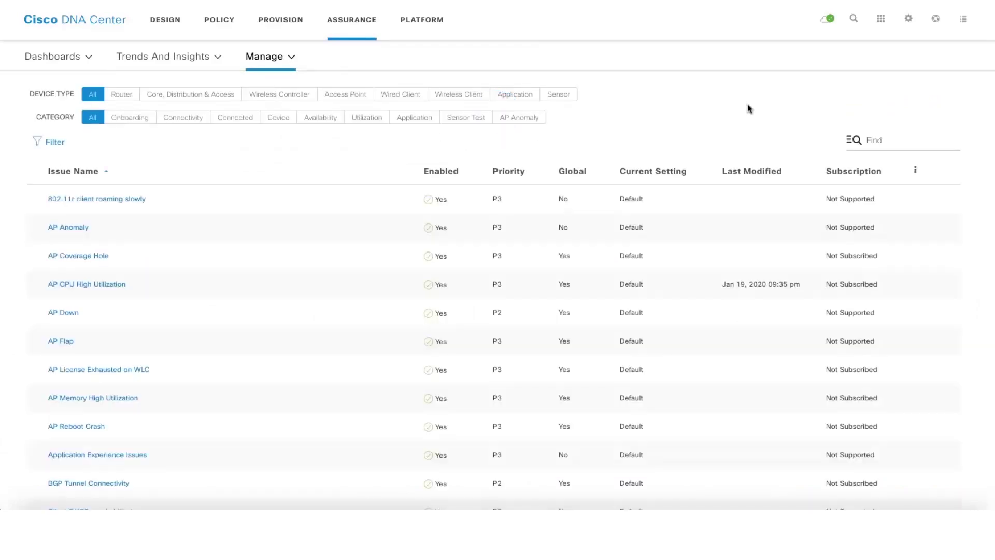
scroll(748, 106, down, 15)
scroll(748, 107, down, 4)
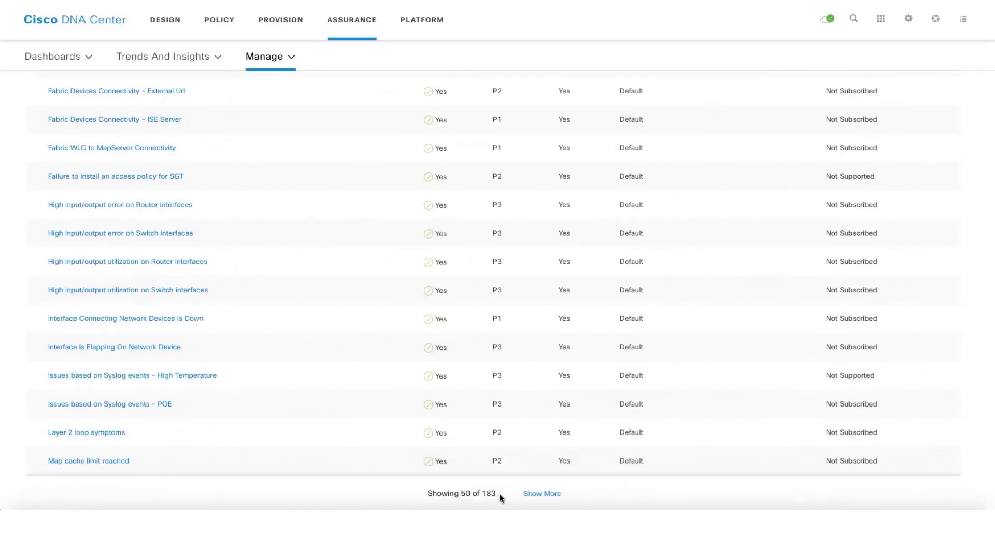
scroll(500, 493, up, 10)
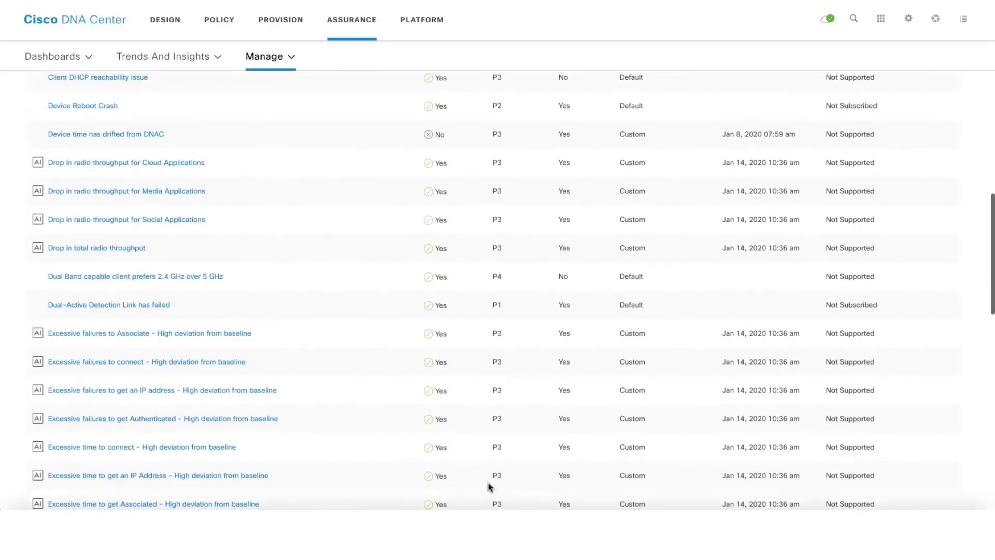
scroll(272, 332, up, 6)
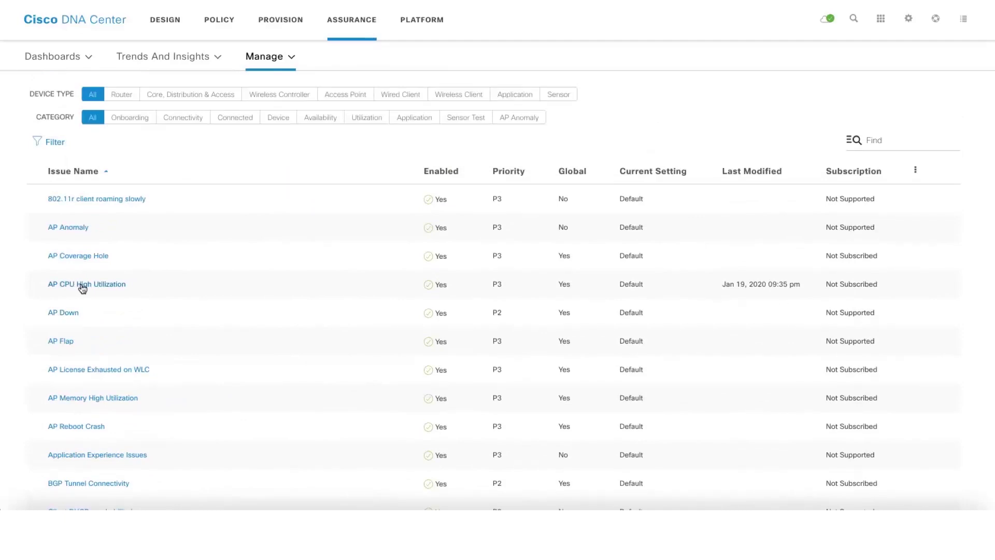
Open the AP CPU High Utilization issue settings and raise its priority to P2
click(116, 286)
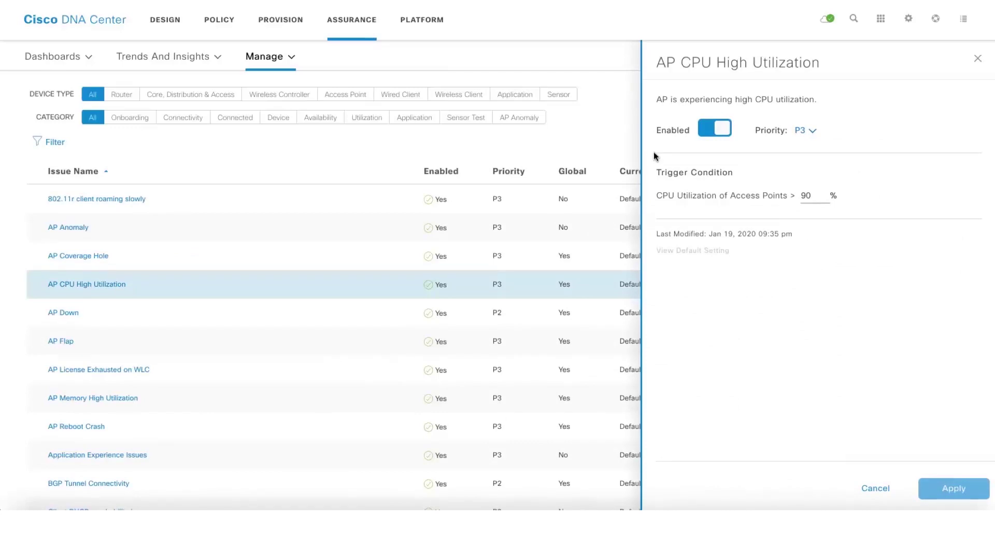
click(812, 133)
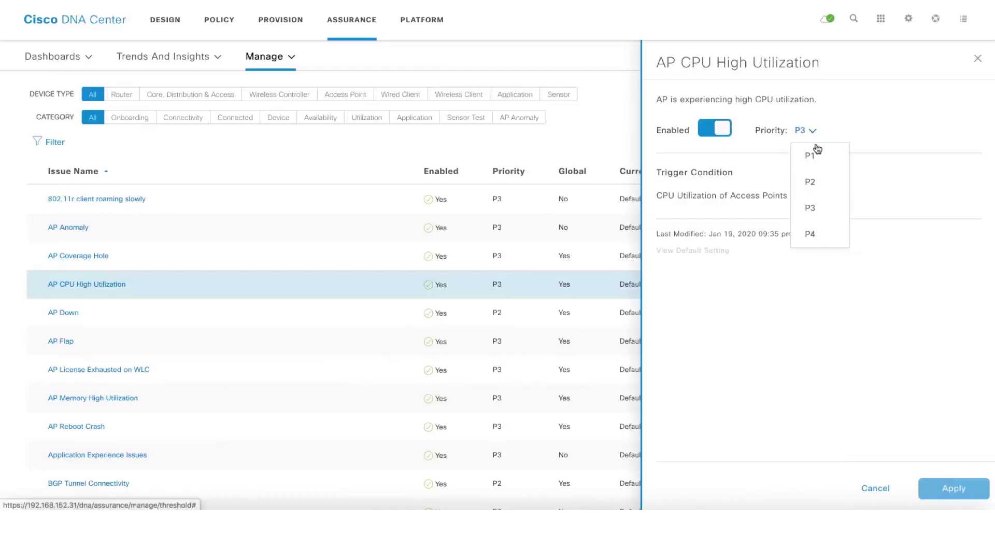
click(824, 182)
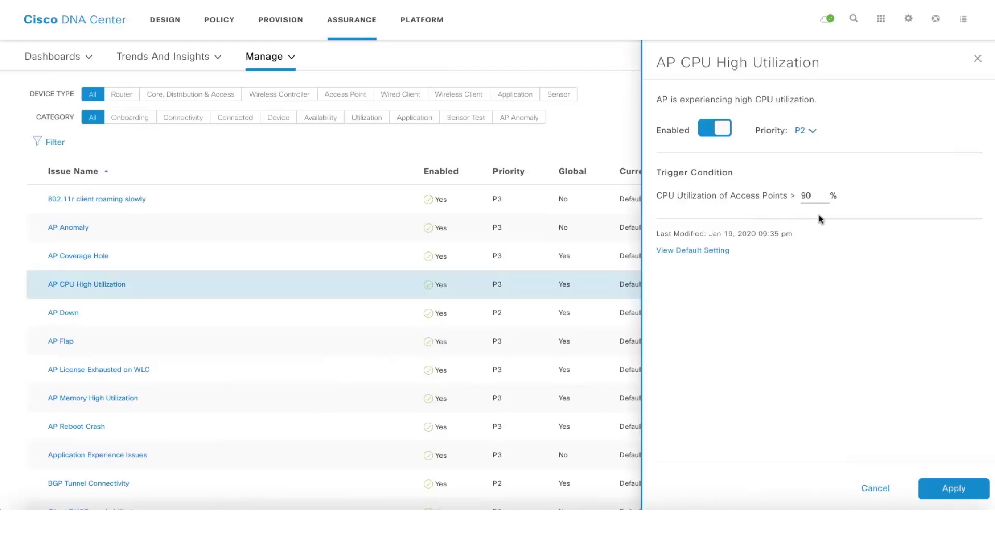
Change the CPU threshold to 80%, then revert to the default P3 priority and 90% threshold
click(806, 195)
key(BackSpace)
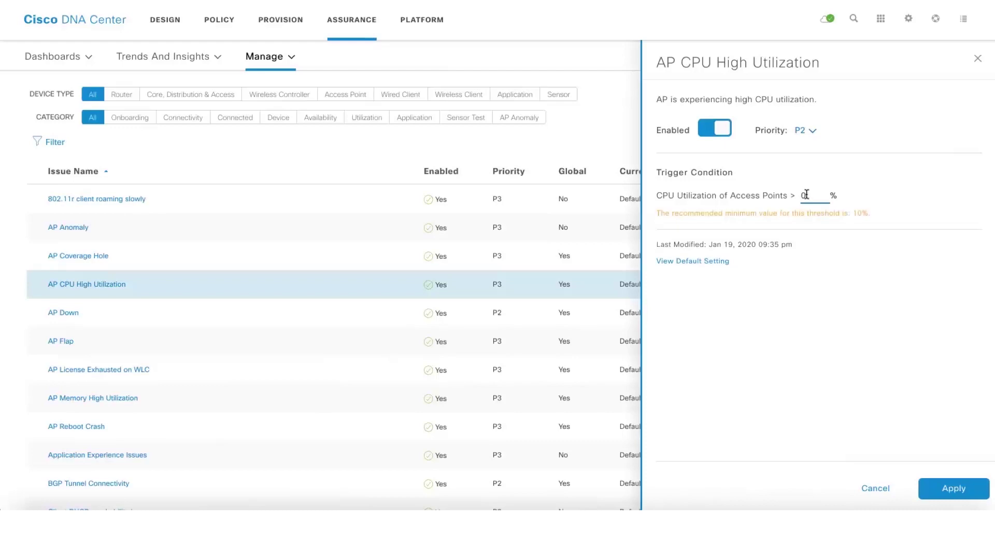
text(8)
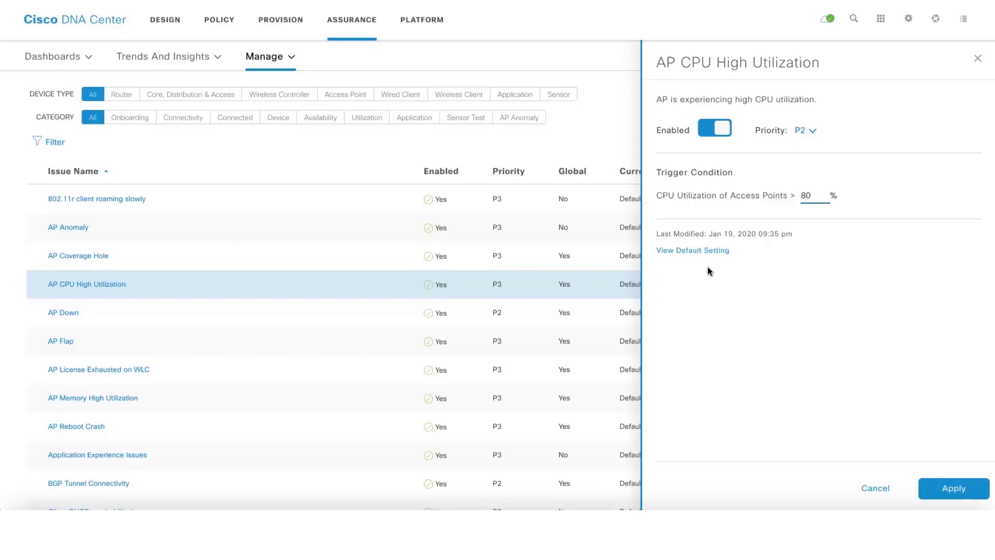
click(688, 251)
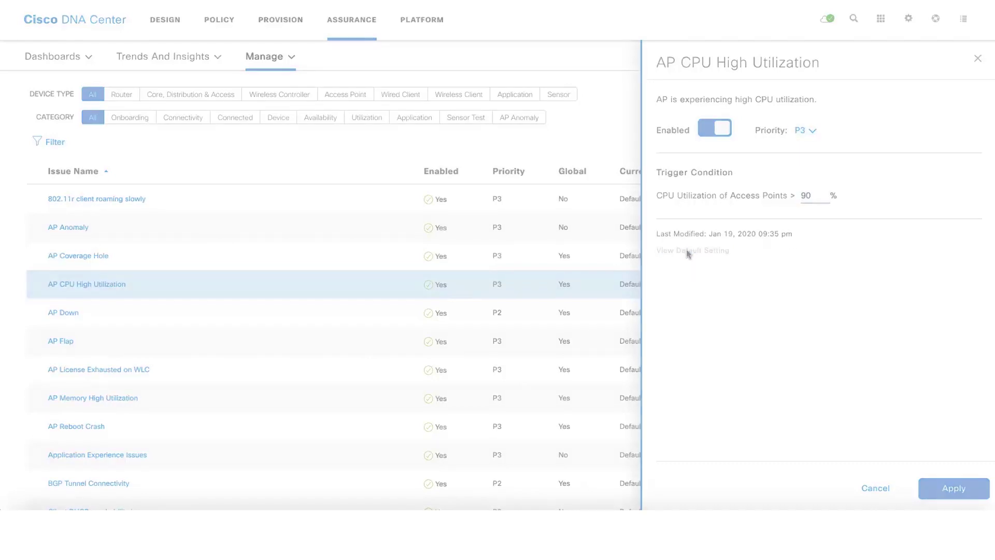